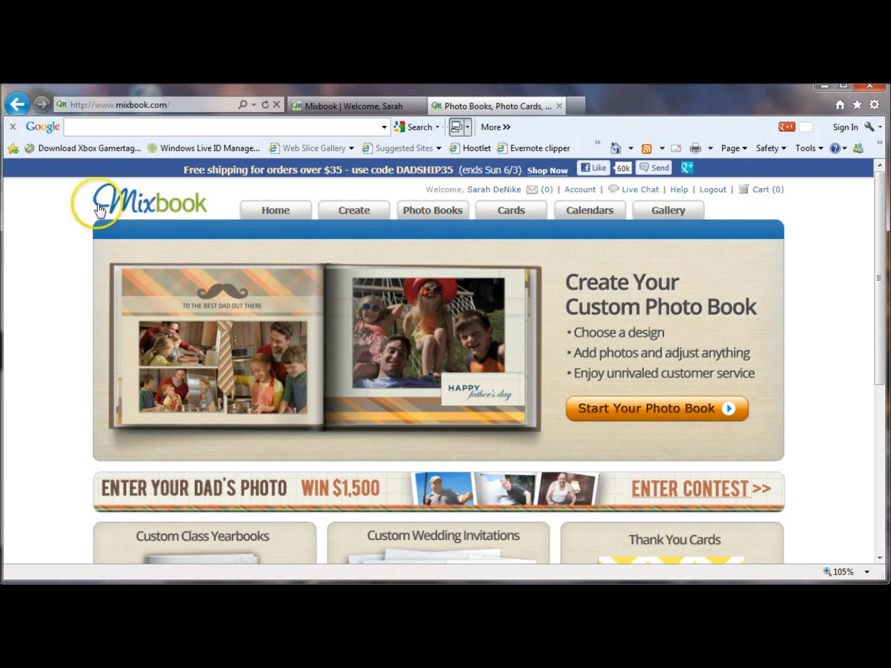
Create a new Mixbook project titled "Spring Break Camping 2012".
click(344, 108)
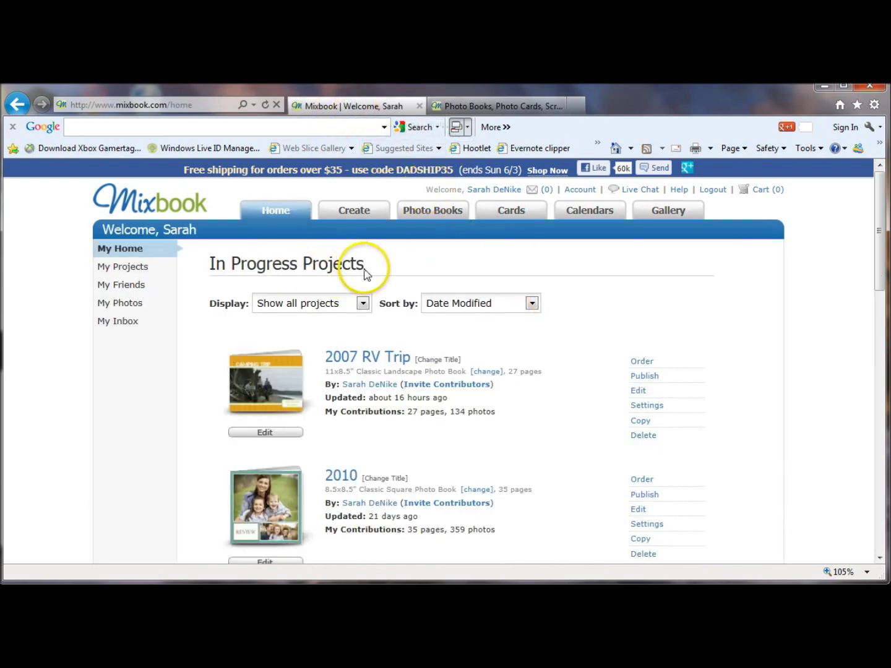
click(357, 212)
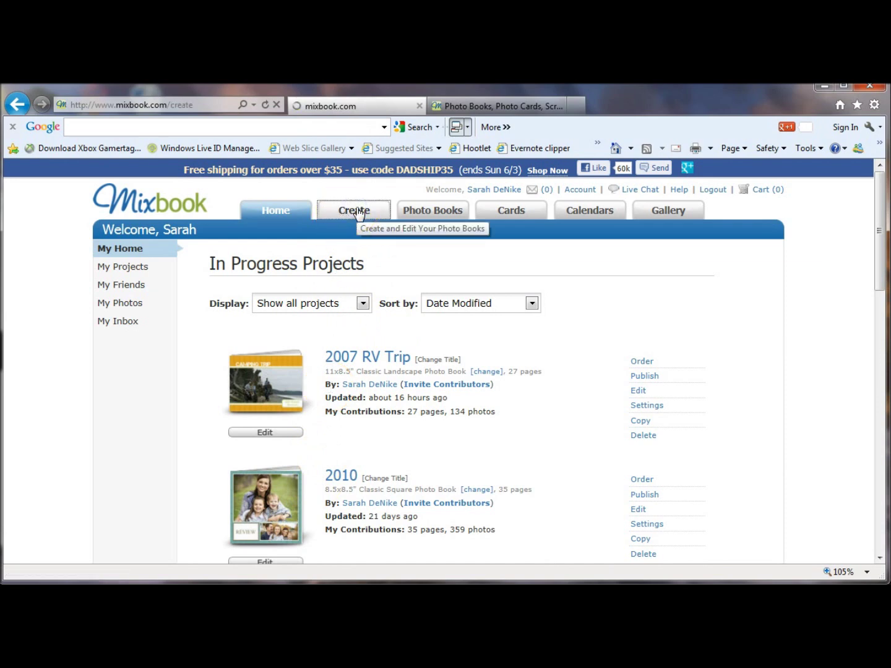
scroll(394, 405, down, 3)
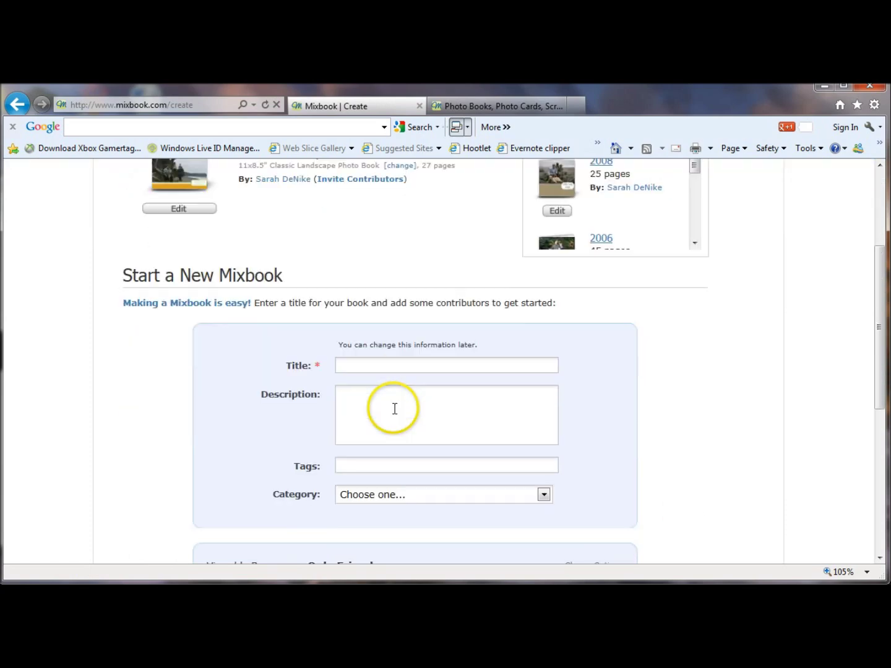
scroll(394, 408, down, 1)
click(352, 306)
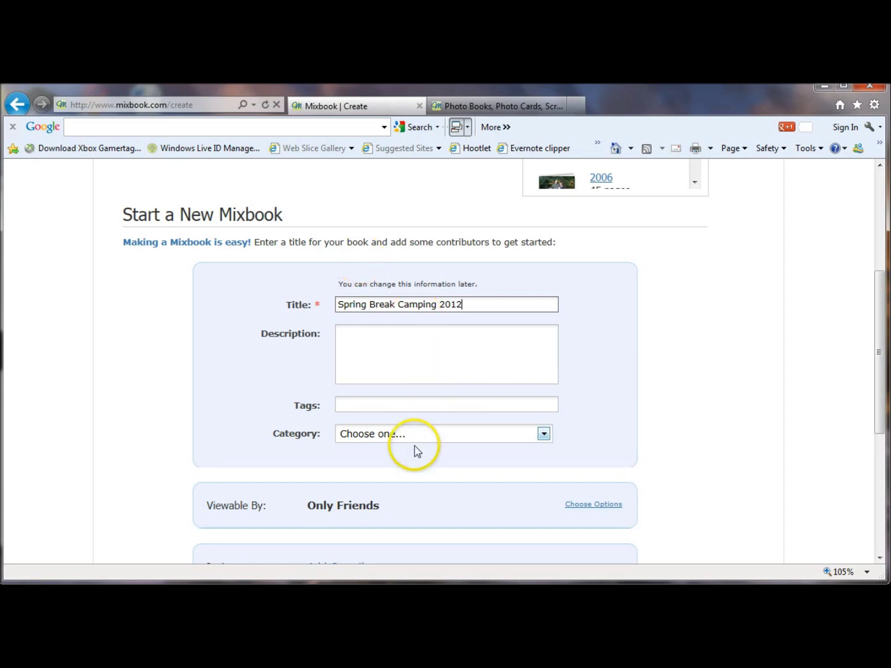
scroll(408, 479, down, 2)
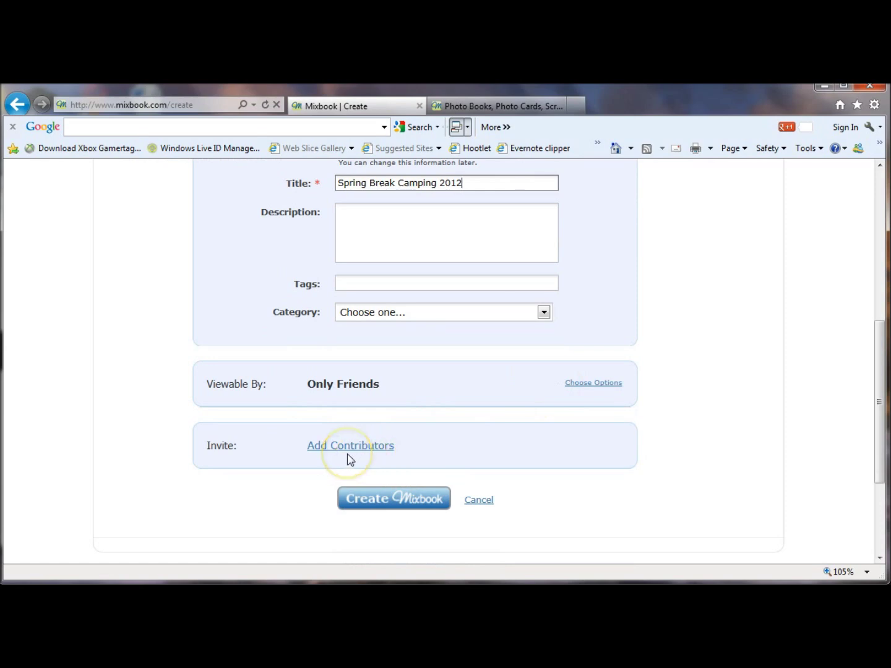
click(382, 499)
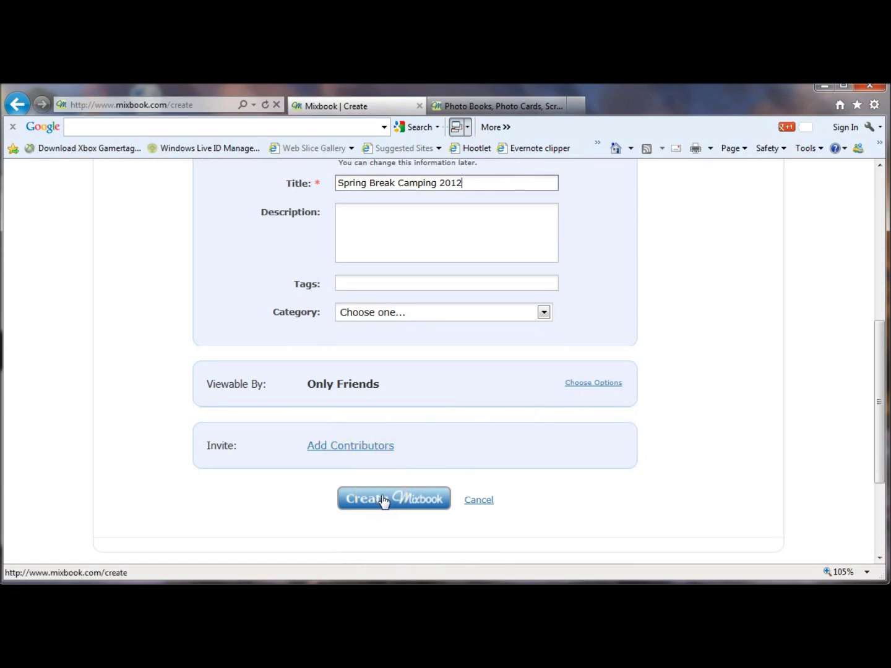
click(382, 501)
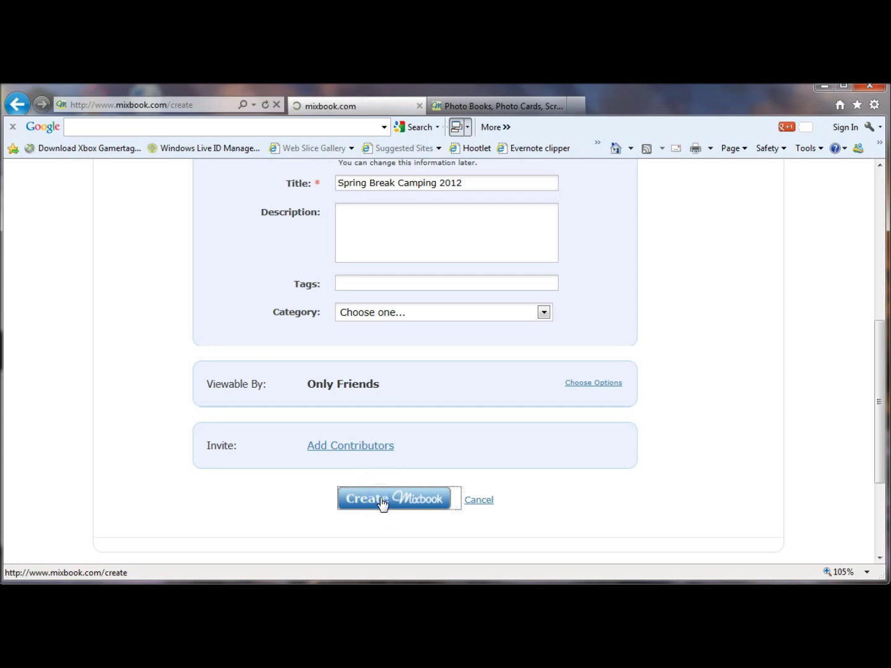
Choose the Landscape size for the new photo book.
click(268, 319)
scroll(265, 324, down, 3)
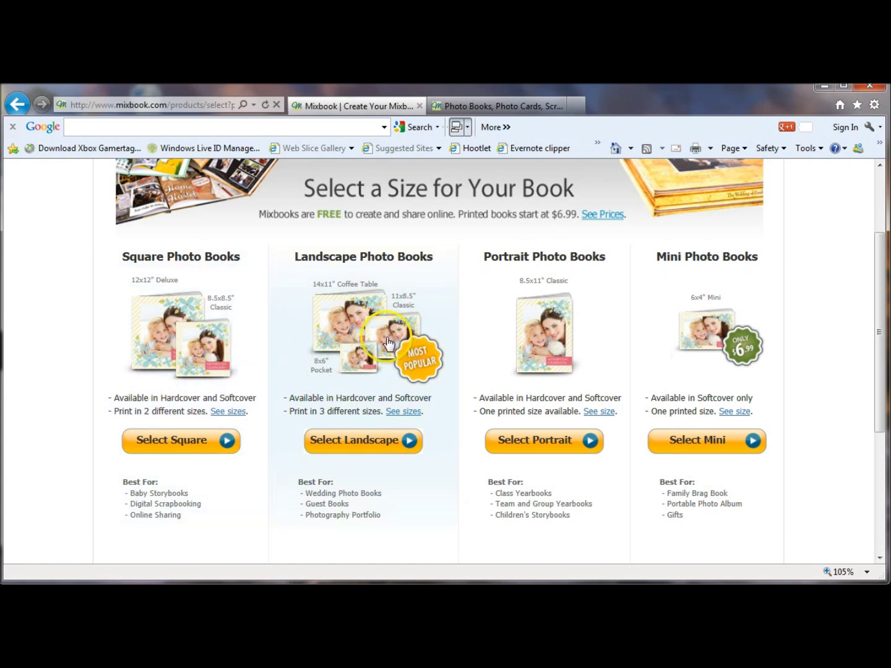
click(363, 445)
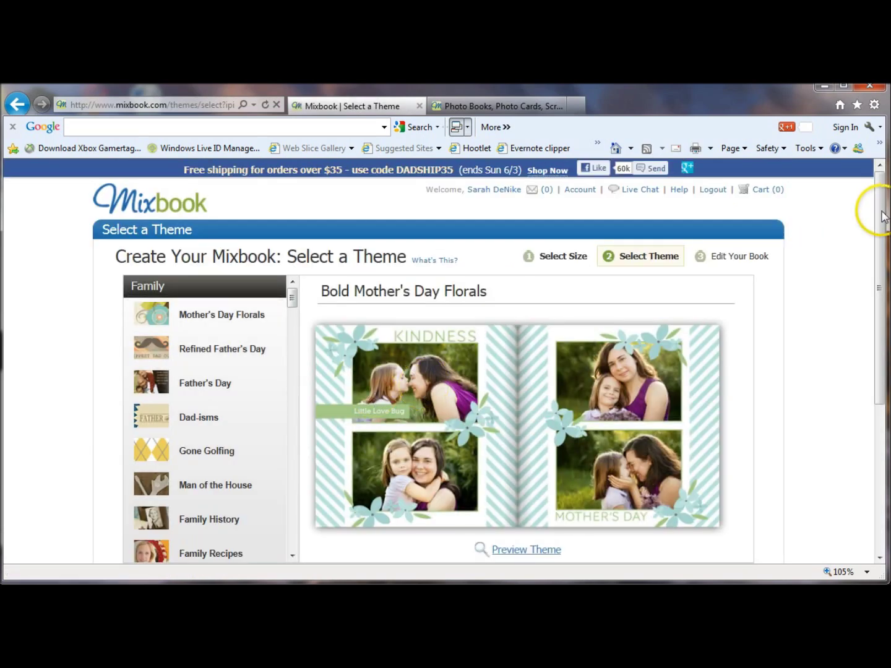
Choose the Camping Adventures theme for the photo book, keeping the option for an almost finished book.
drag(880, 207, 883, 251)
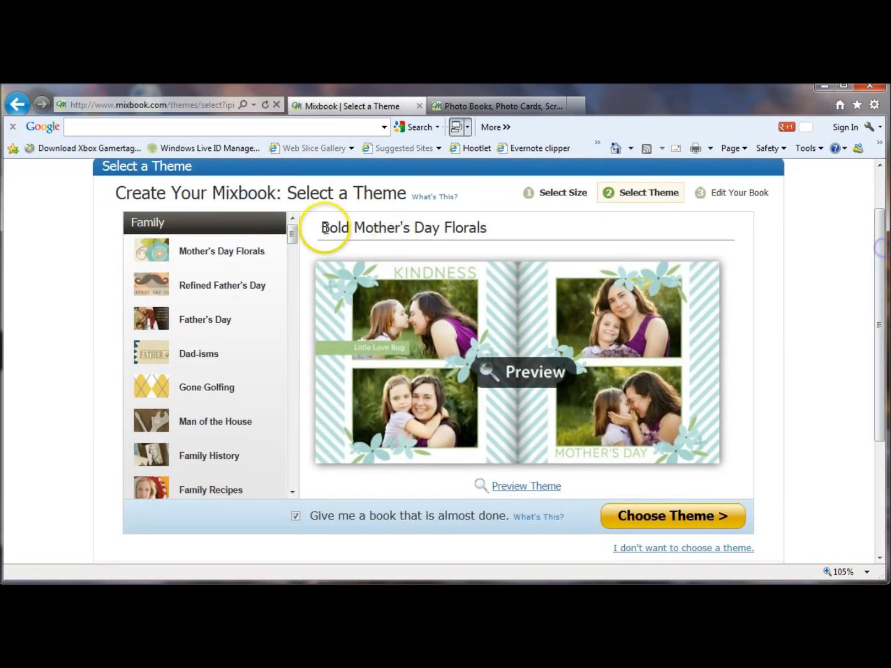
click(298, 393)
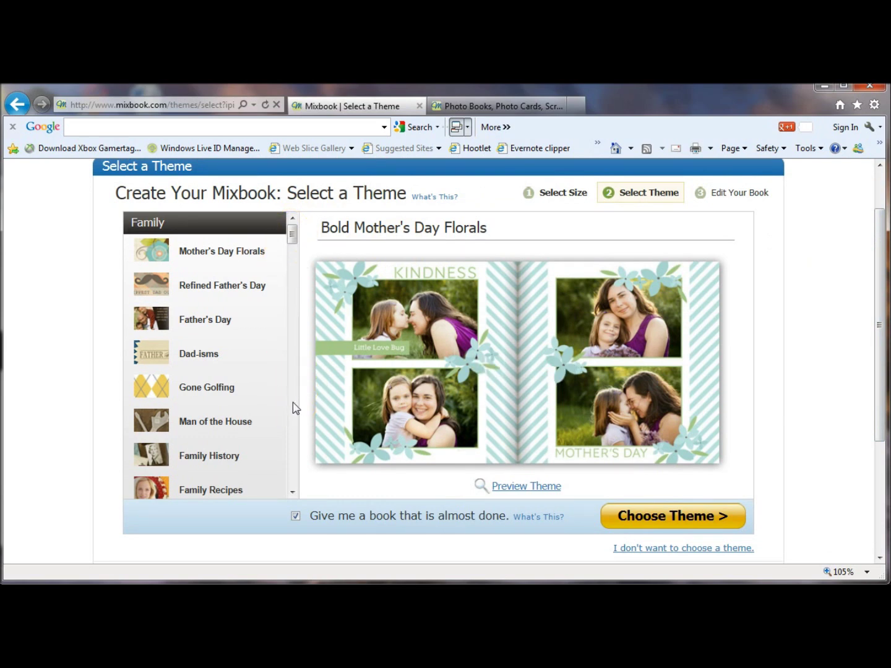
click(292, 403)
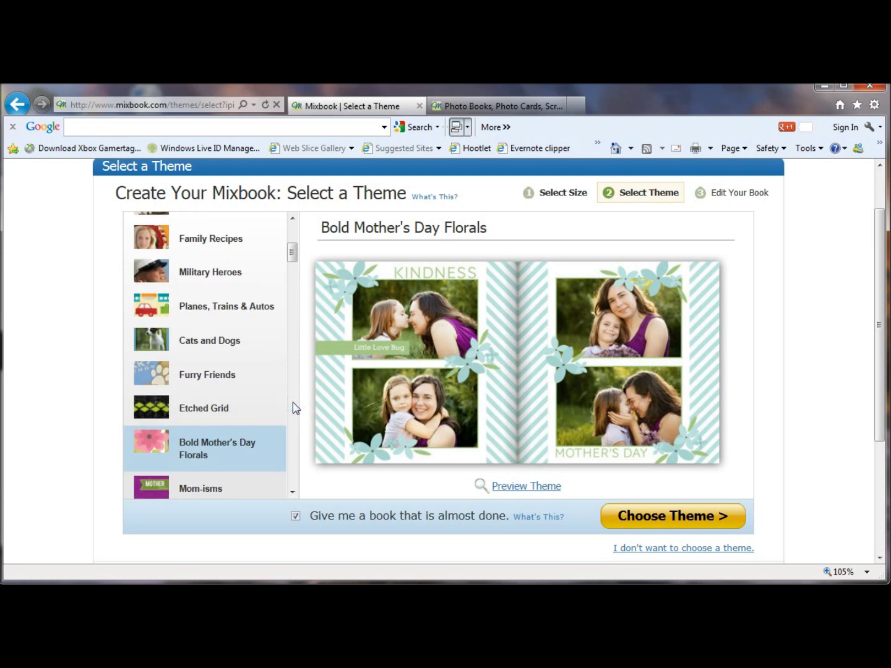
click(293, 404)
click(292, 404)
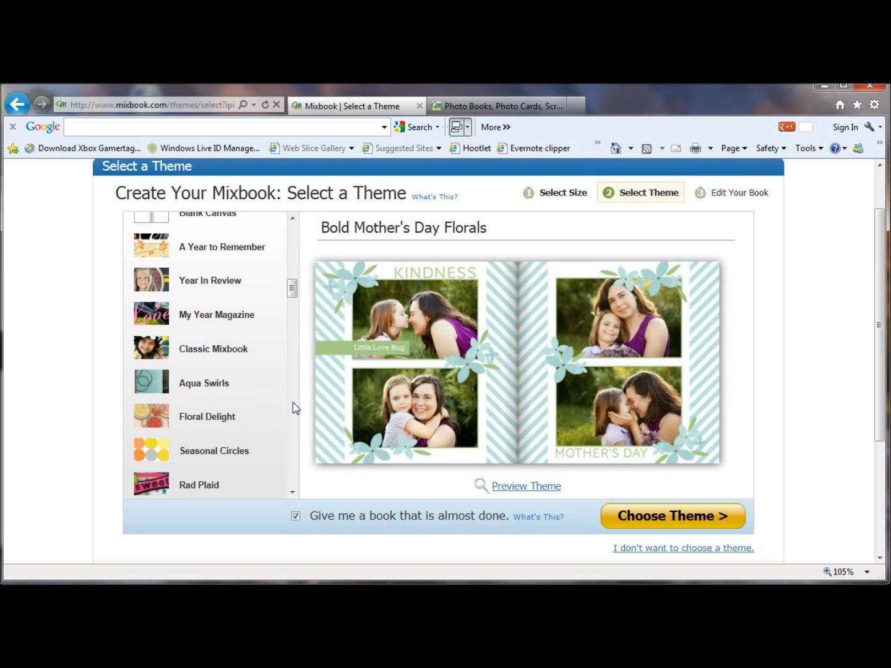
click(293, 404)
click(293, 404)
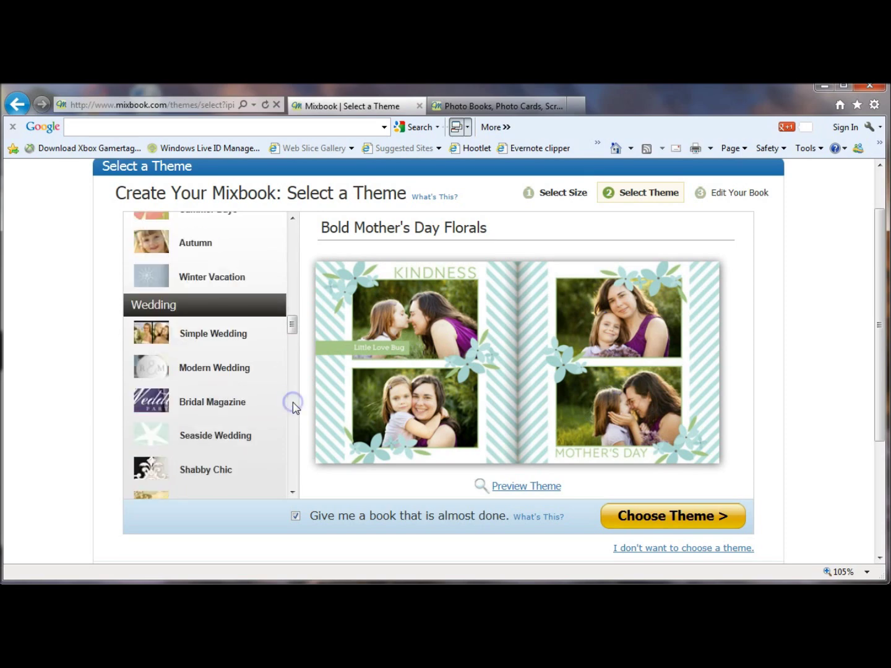
click(293, 403)
click(292, 404)
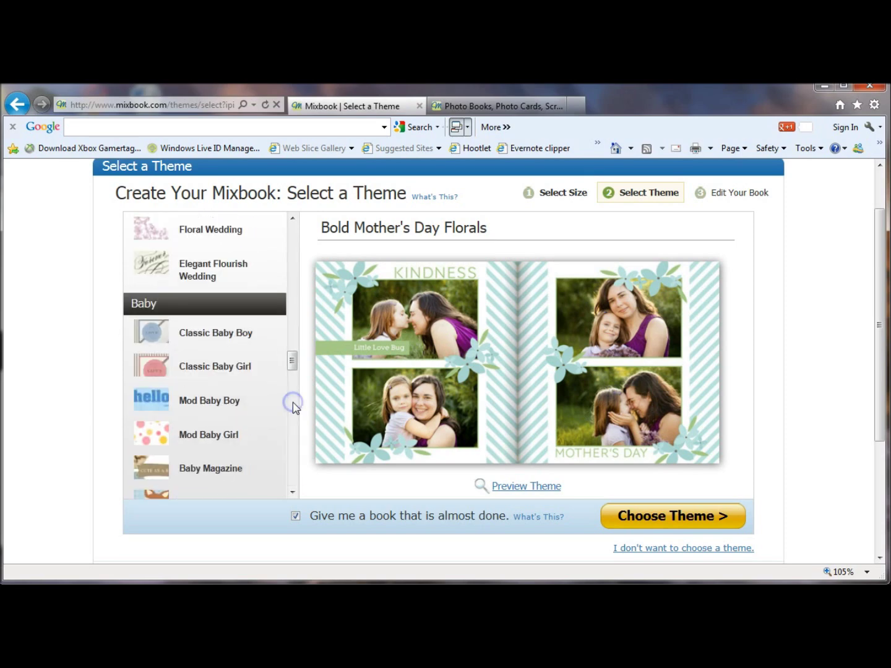
click(292, 402)
click(292, 402)
drag(293, 394, 293, 408)
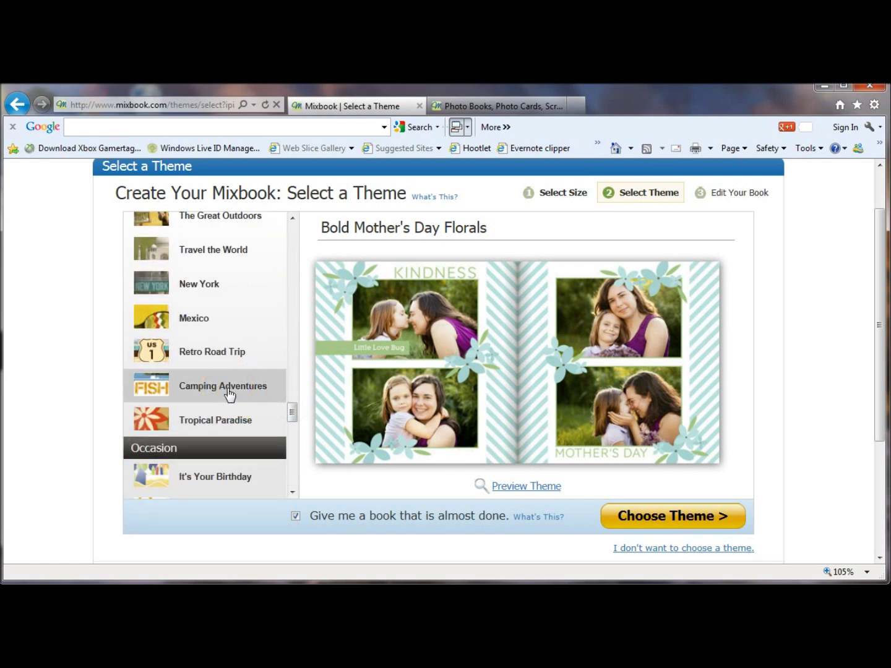
click(296, 421)
mouse_move(295, 420)
mouse_down()
mouse_move(291, 470)
mouse_move(296, 411)
mouse_up()
click(210, 423)
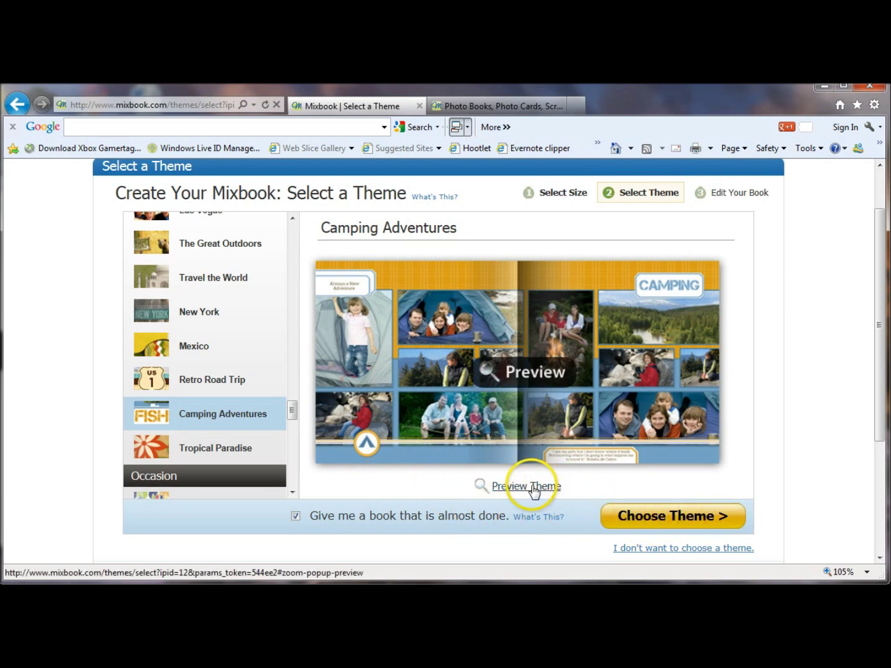
click(672, 523)
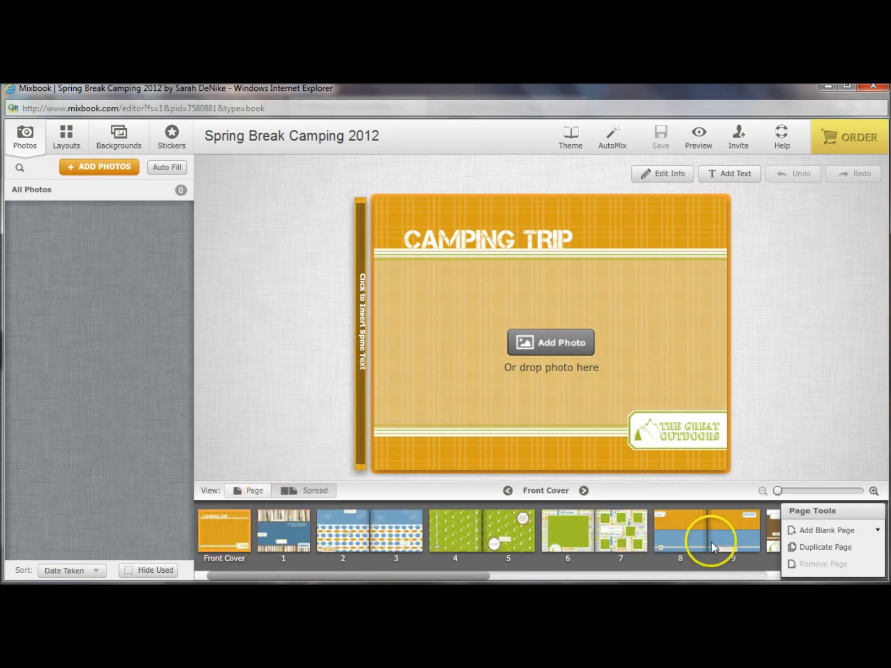
Start adding photos to the book and open the Spring Break 2012 photo set from Flickr.
click(441, 578)
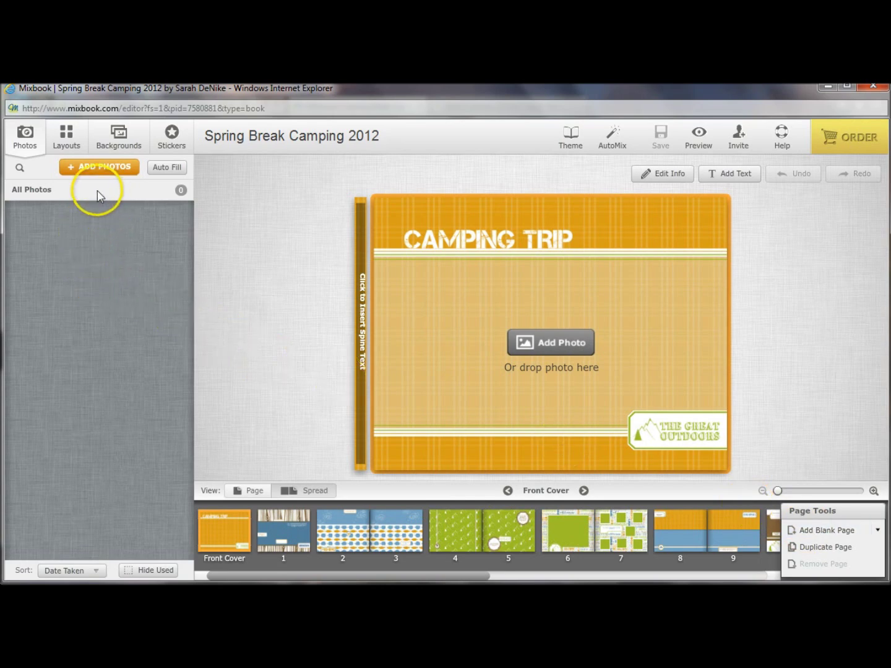
click(107, 173)
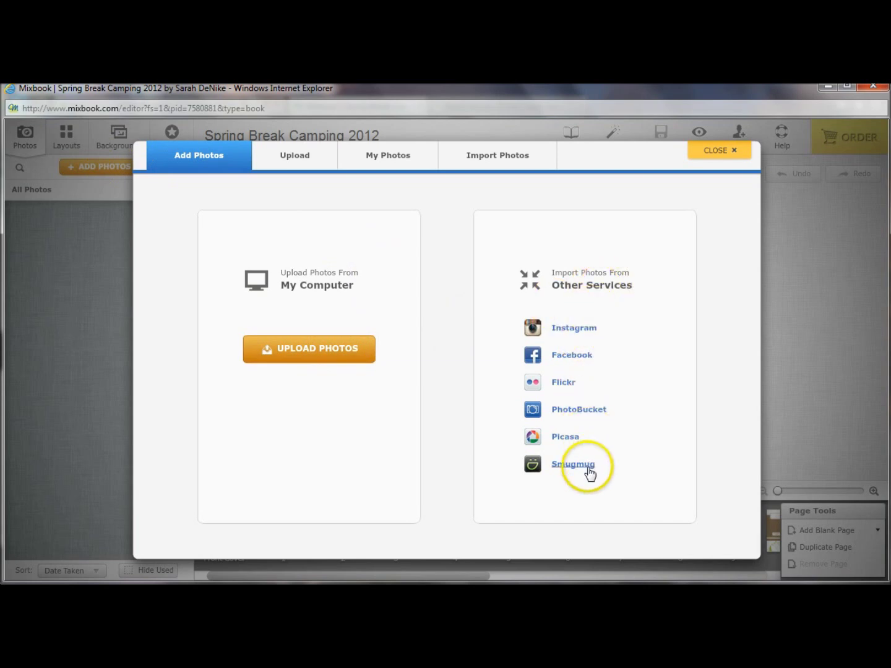
click(384, 165)
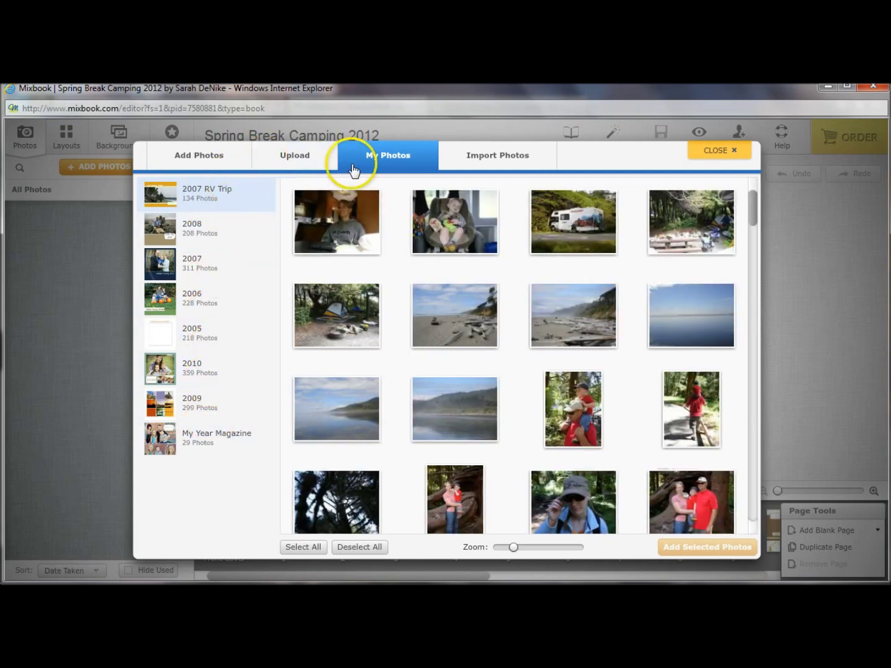
click(194, 159)
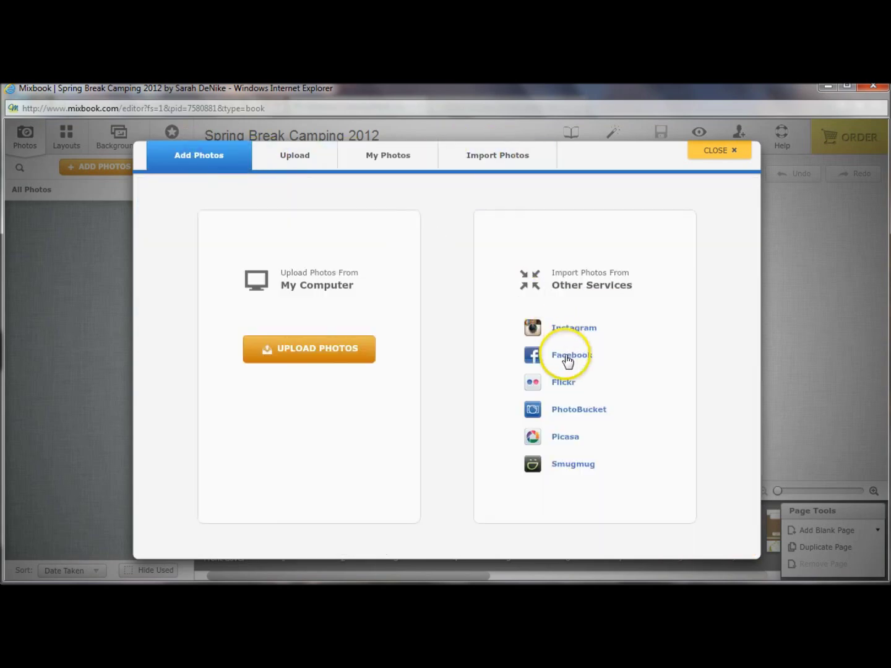
click(564, 384)
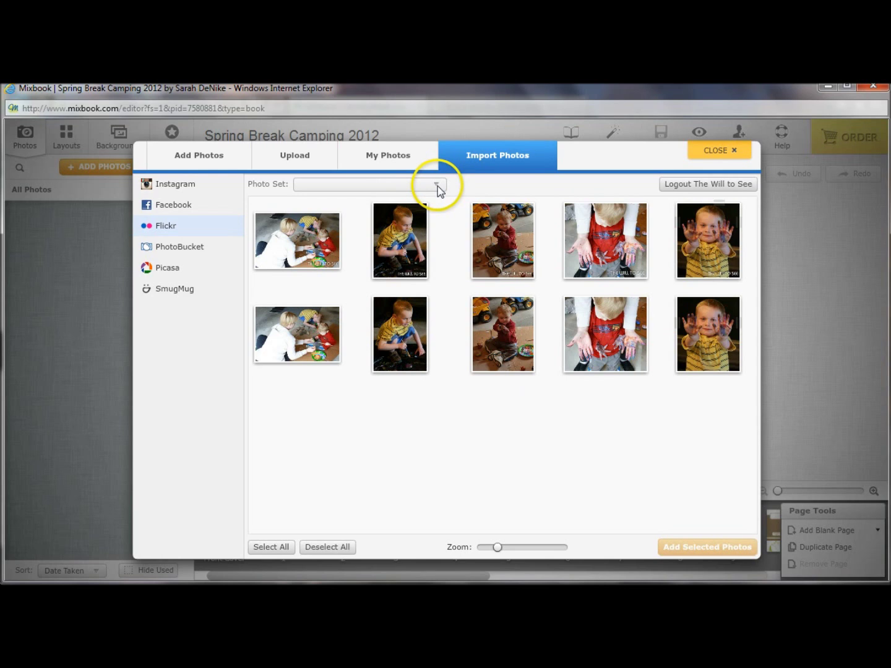
click(436, 186)
drag(440, 211, 439, 277)
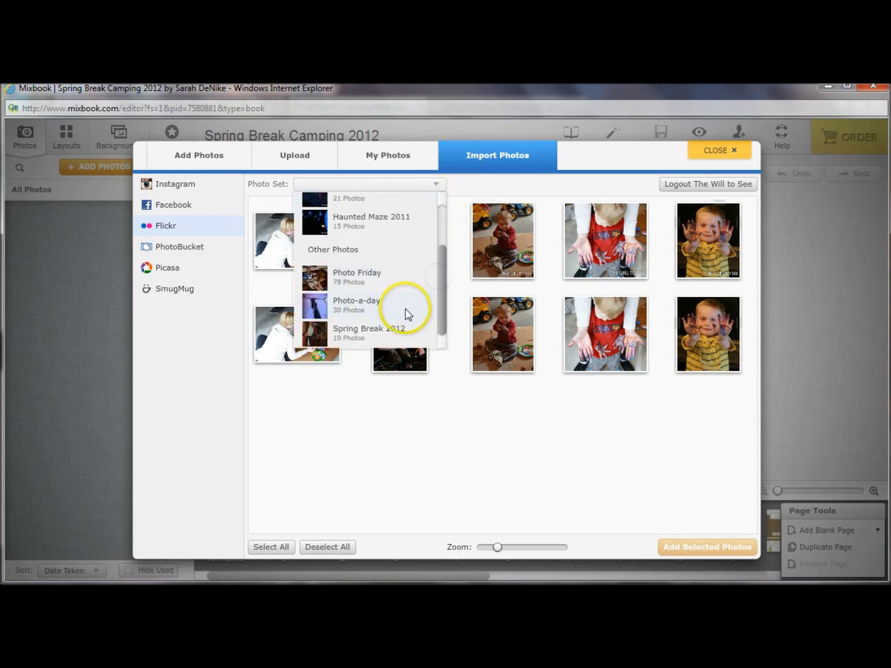
click(365, 328)
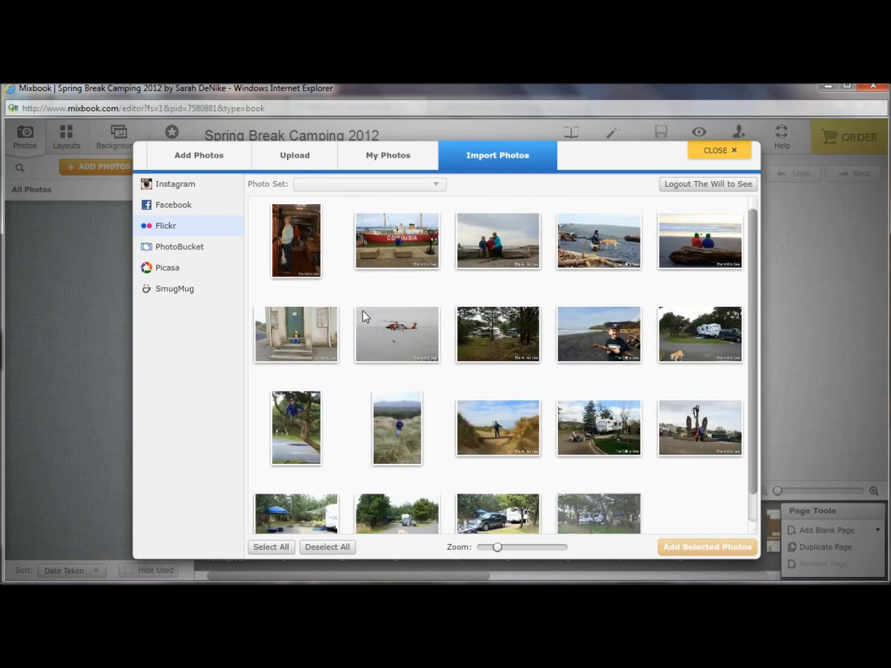
Import all photos of the Spring Break 2012 set into the book and return to the editor.
click(289, 237)
click(600, 507)
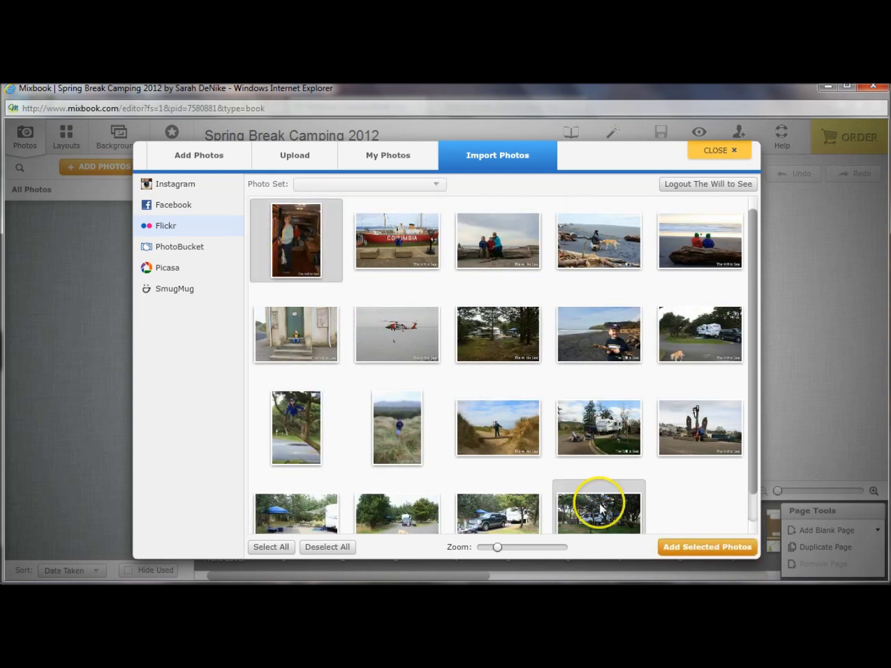
click(269, 547)
click(708, 554)
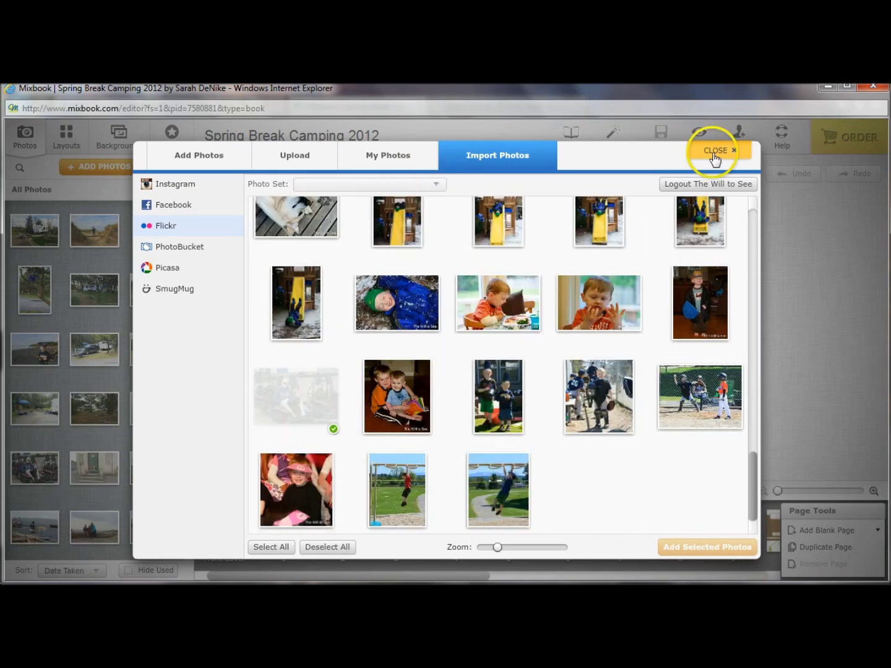
click(715, 152)
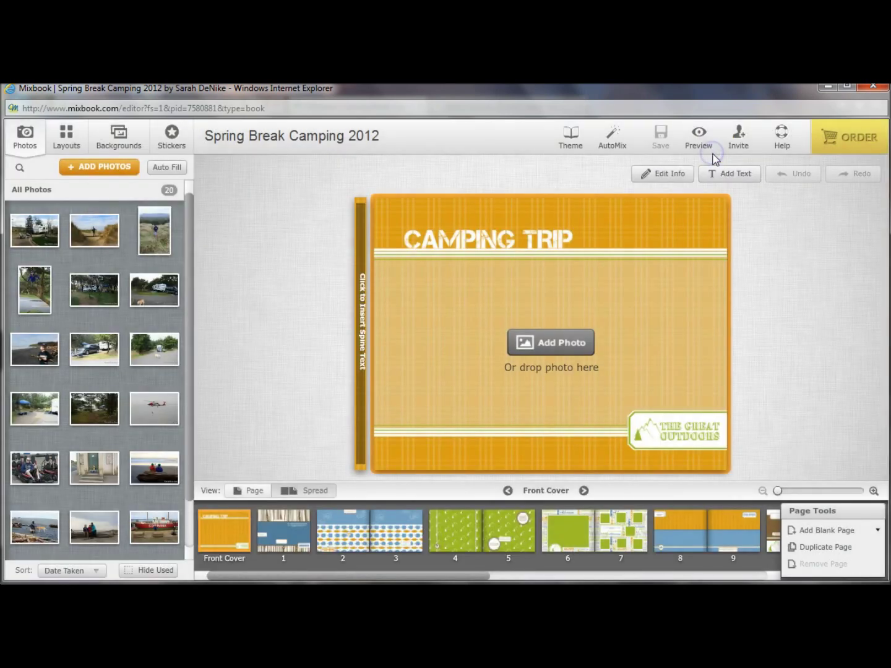
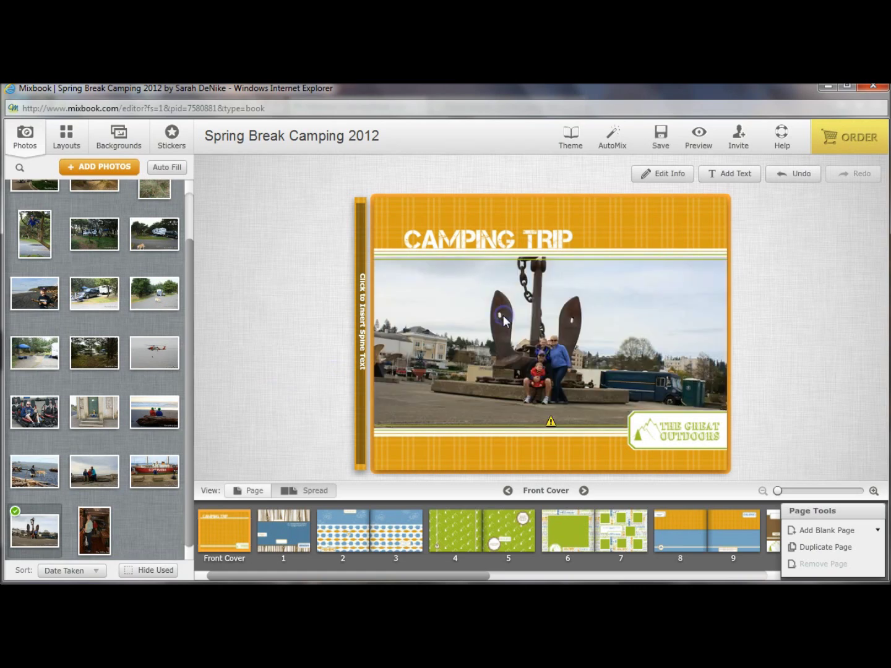
Shift the front cover's anchor photo down within its frame and extend the frame's upper edge behind the "Camping Trip" title.
mouse_move(551, 423)
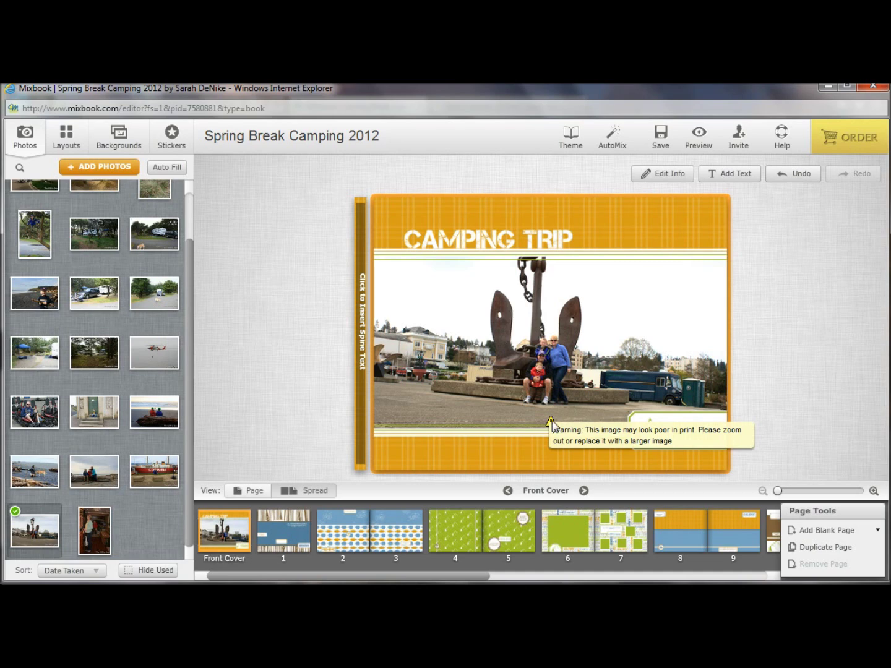
click(547, 310)
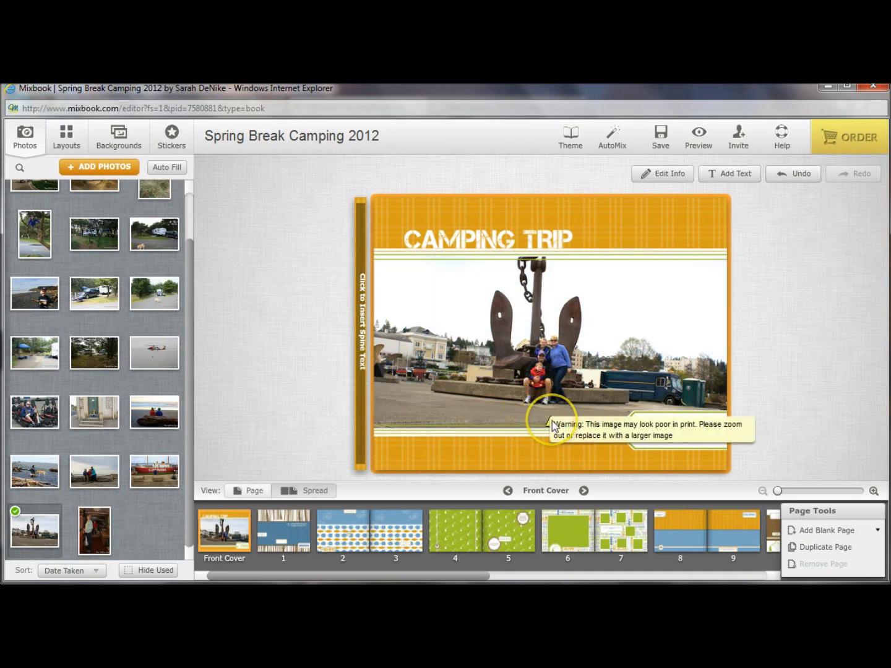
click(541, 393)
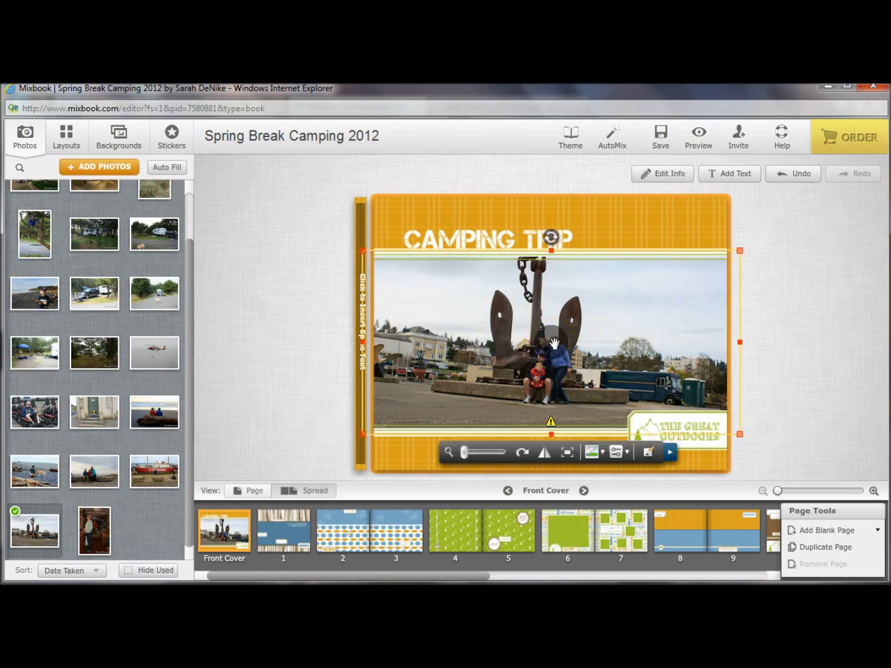
click(554, 342)
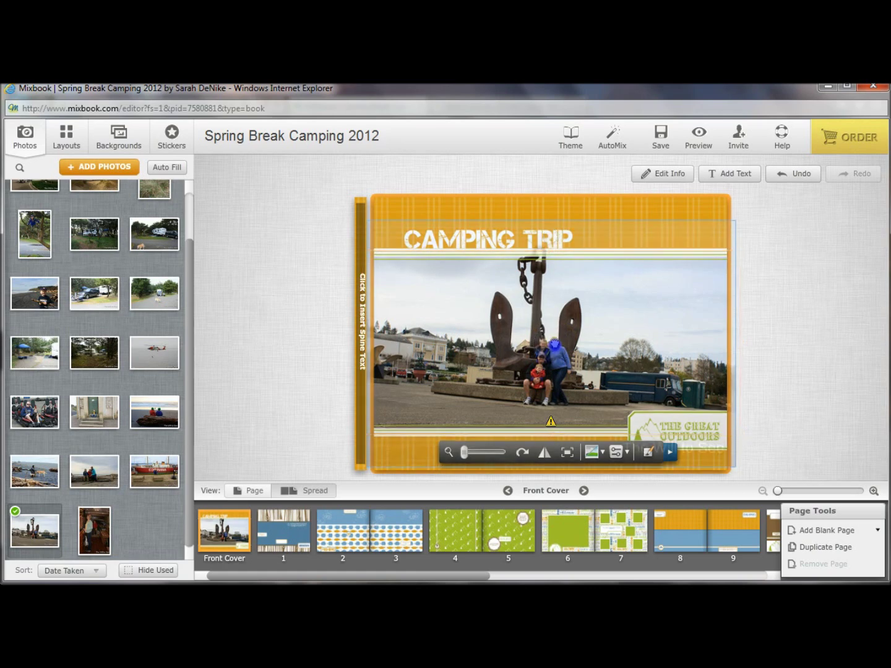
drag(555, 347, 556, 360)
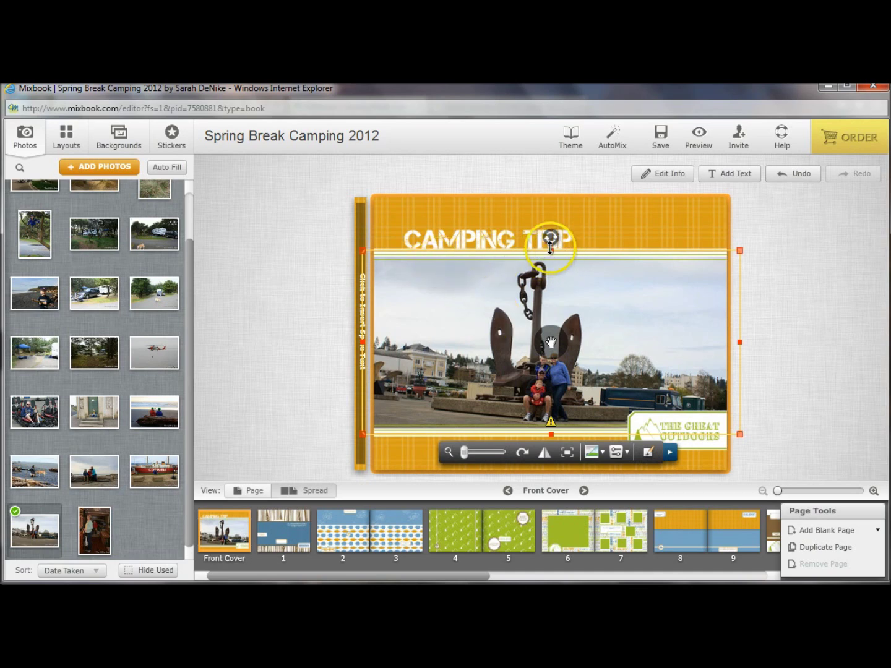
drag(551, 247, 553, 230)
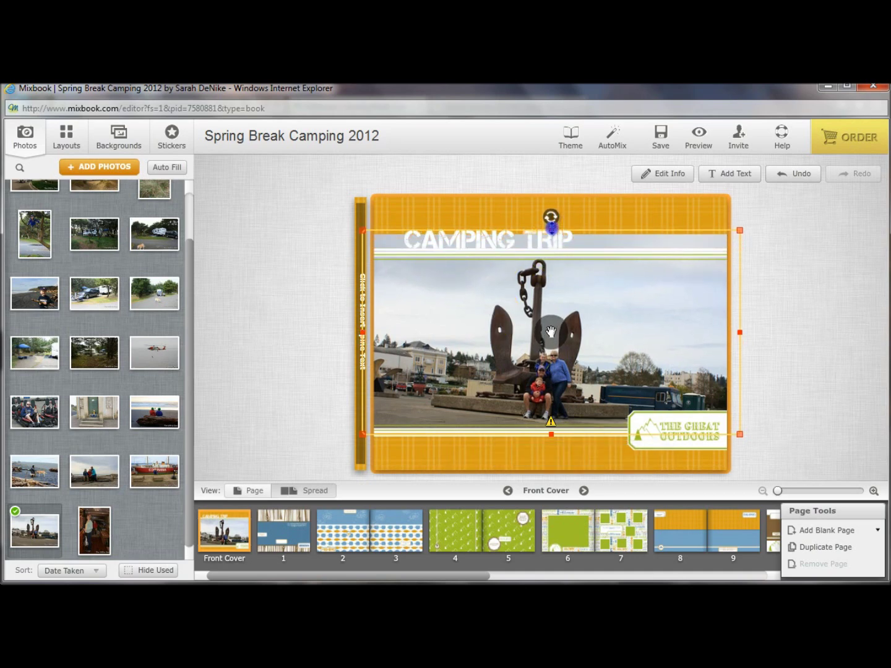
Undo the last extension of the front cover photo's frame and set the spine text to "Spring Break Camping Trip 2012".
click(788, 177)
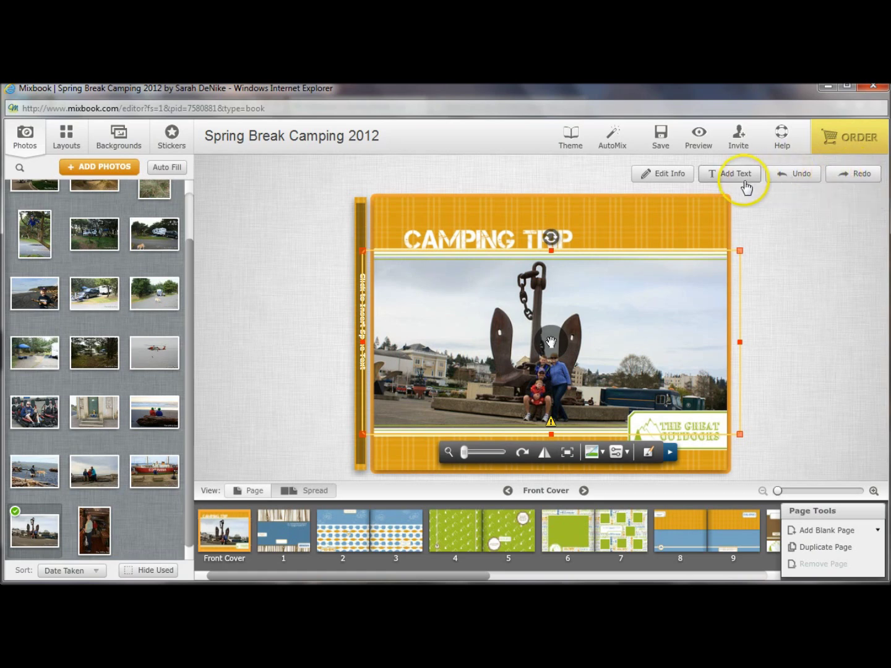
click(406, 458)
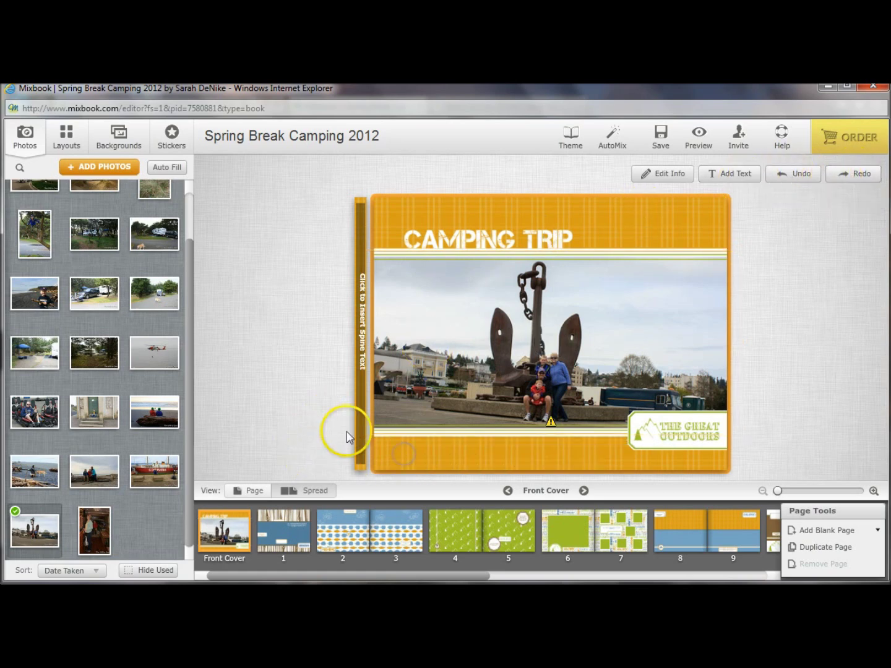
click(362, 366)
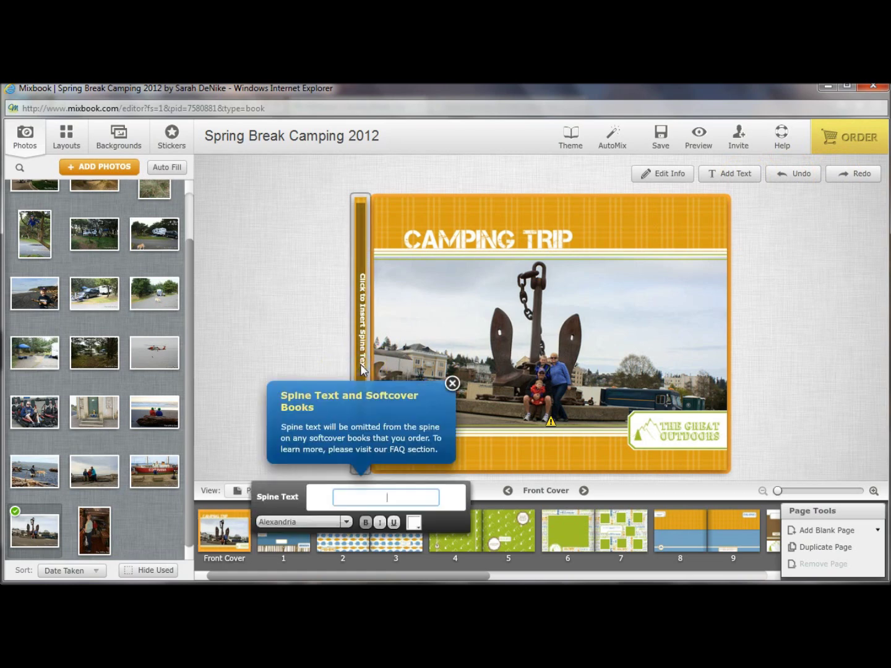
text(Spring Break Camp)
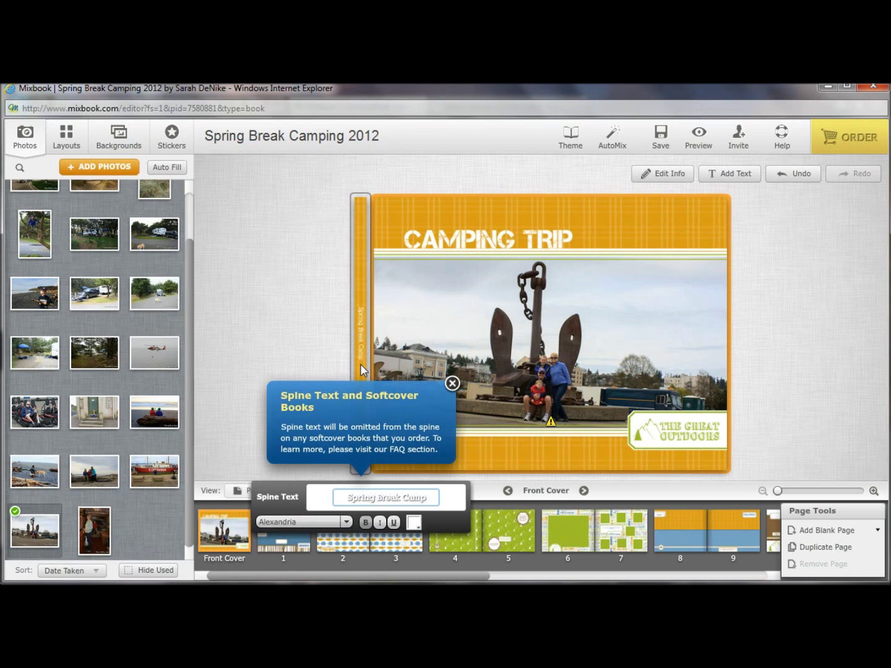
text(ing Trip 2012)
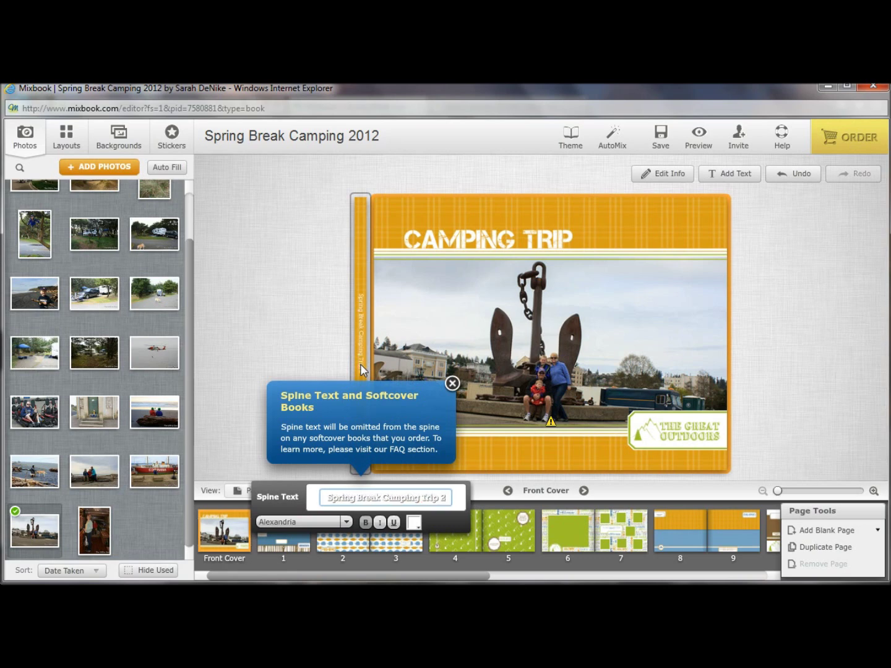
click(352, 361)
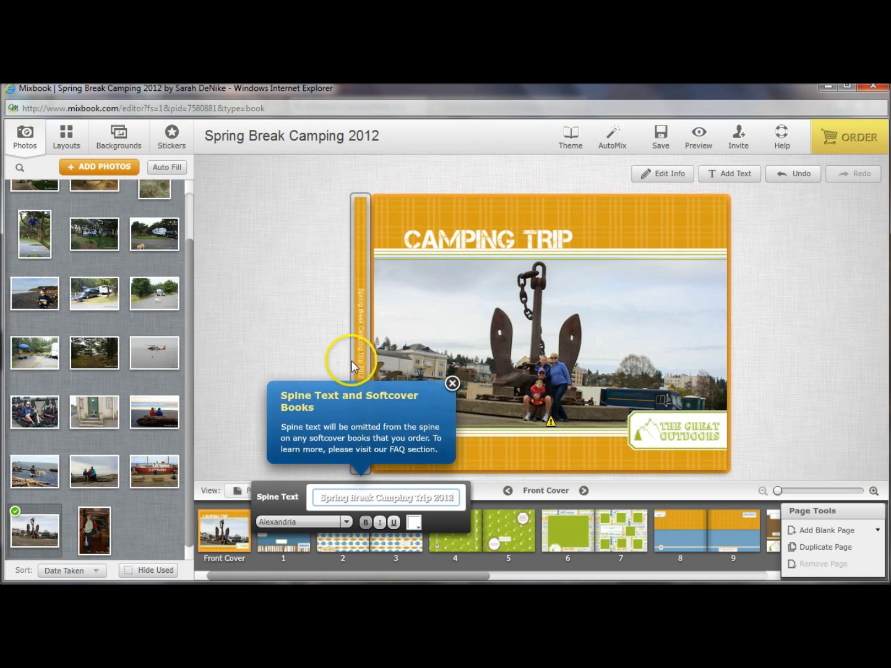
click(453, 385)
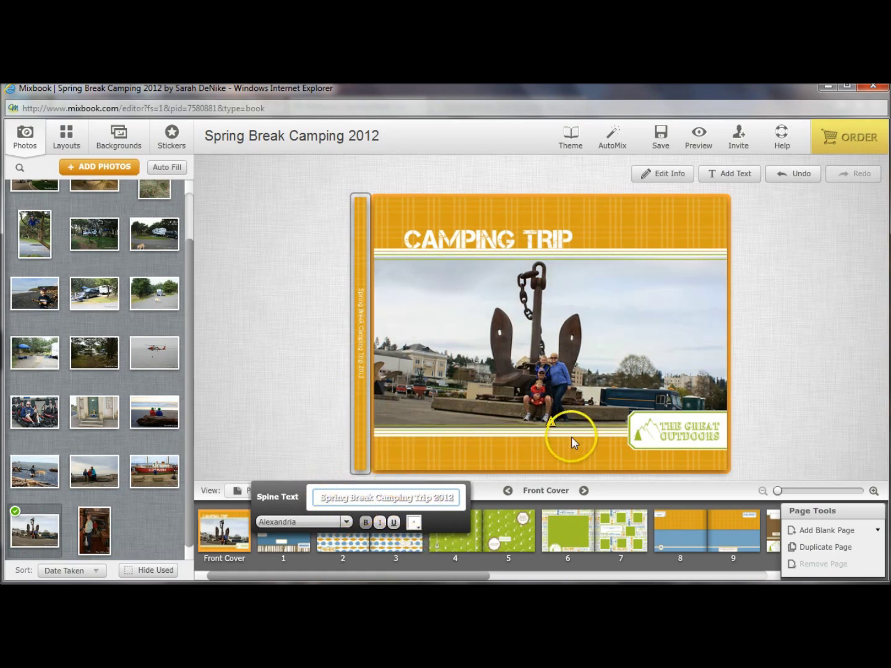
click(573, 458)
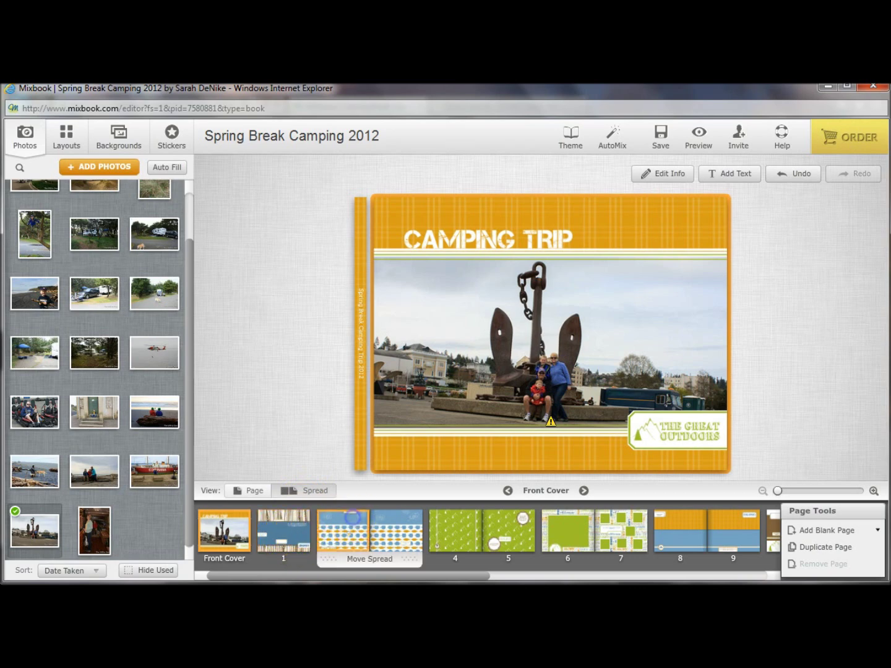
Open the spread of pages 2 and 3 and browse the available theme page layouts.
click(352, 518)
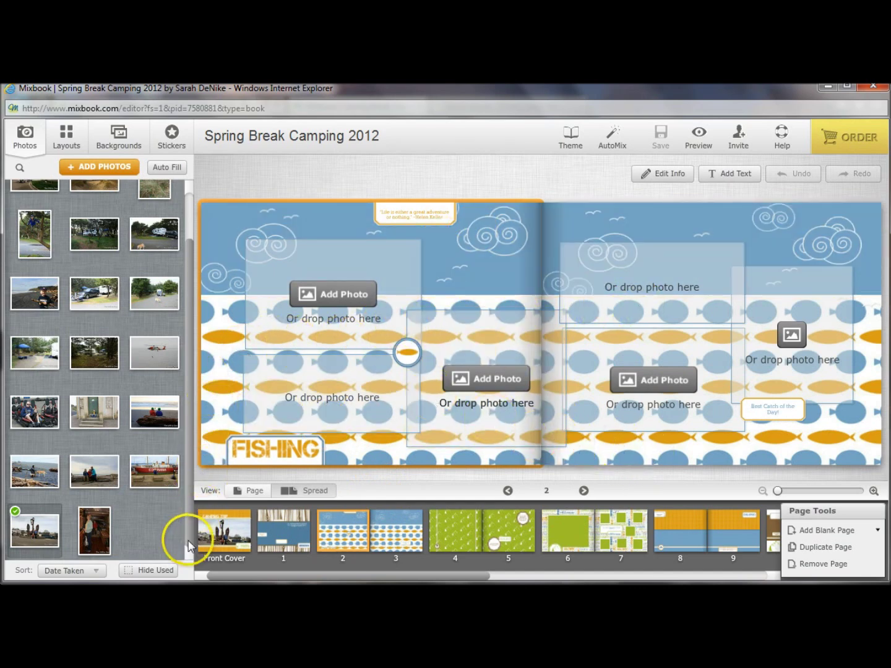
drag(193, 531, 198, 515)
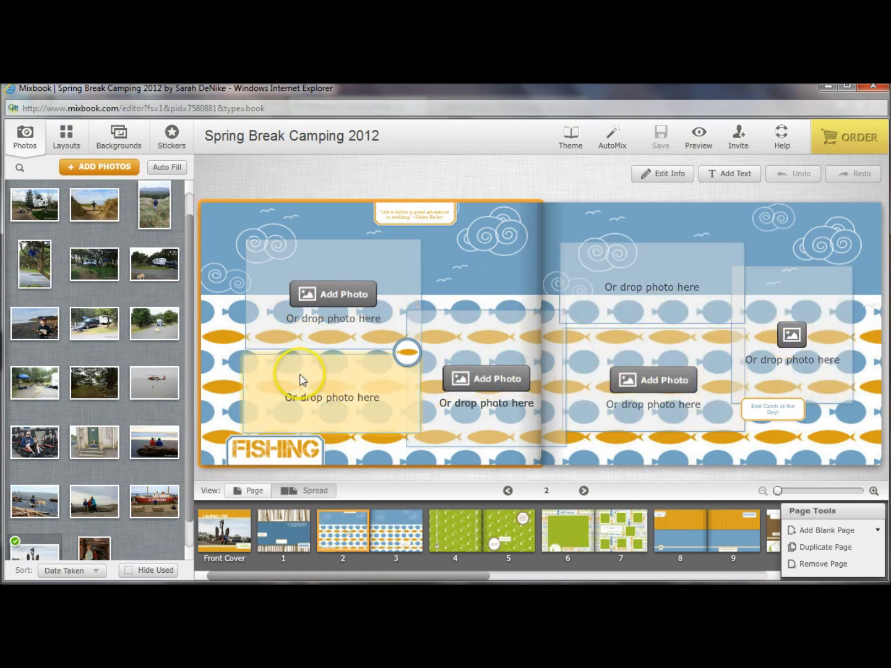
click(66, 136)
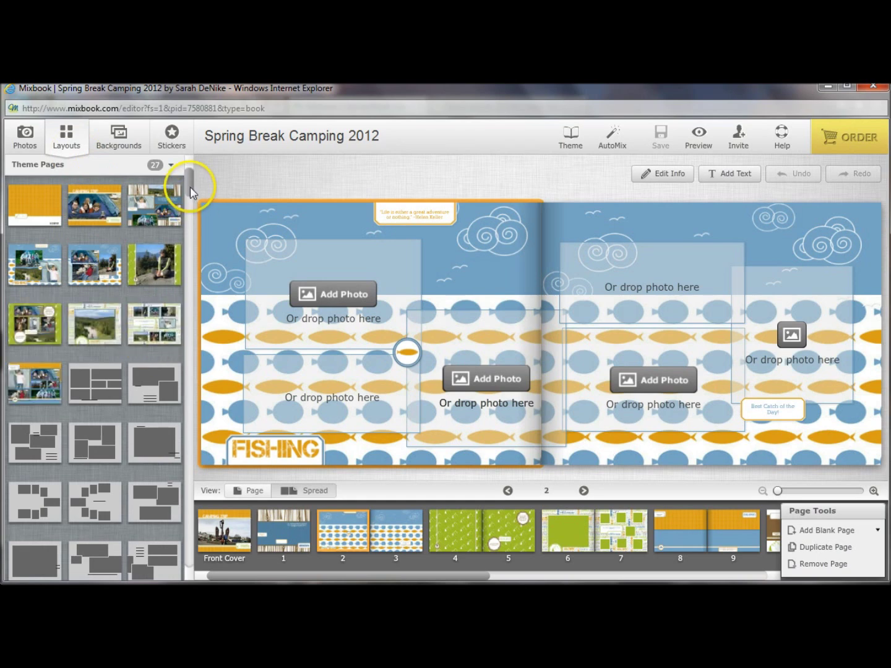
mouse_move(190, 187)
mouse_down()
mouse_move(191, 274)
mouse_move(190, 180)
mouse_up()
click(22, 142)
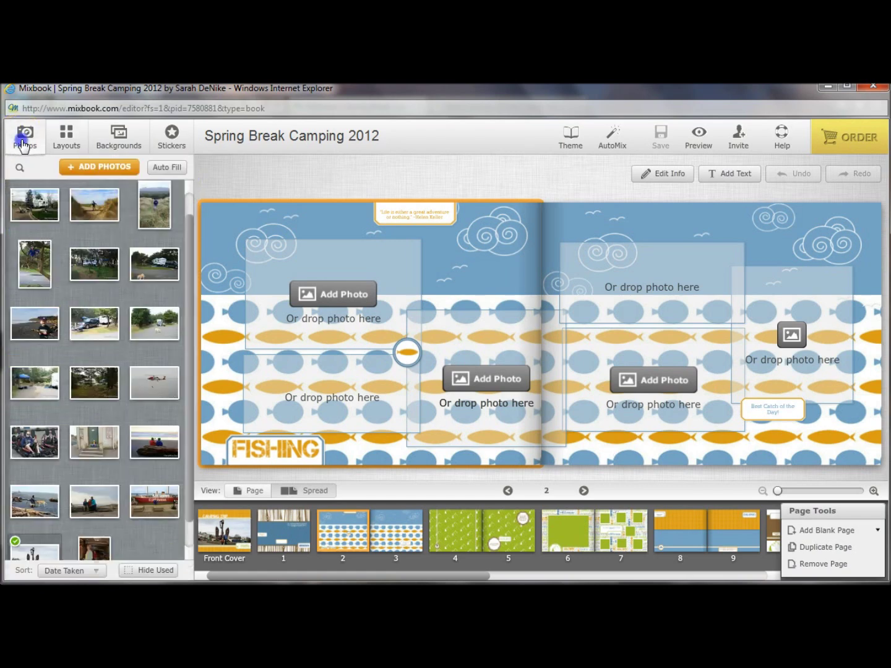
Place the family-on-driftwood photo and the beach dog photo on page 2, and the photo of the boy in the cap in page 3's upper frame.
mouse_move(97, 505)
drag(97, 504, 305, 288)
drag(36, 501, 318, 389)
drag(164, 441, 164, 441)
mouse_move(149, 382)
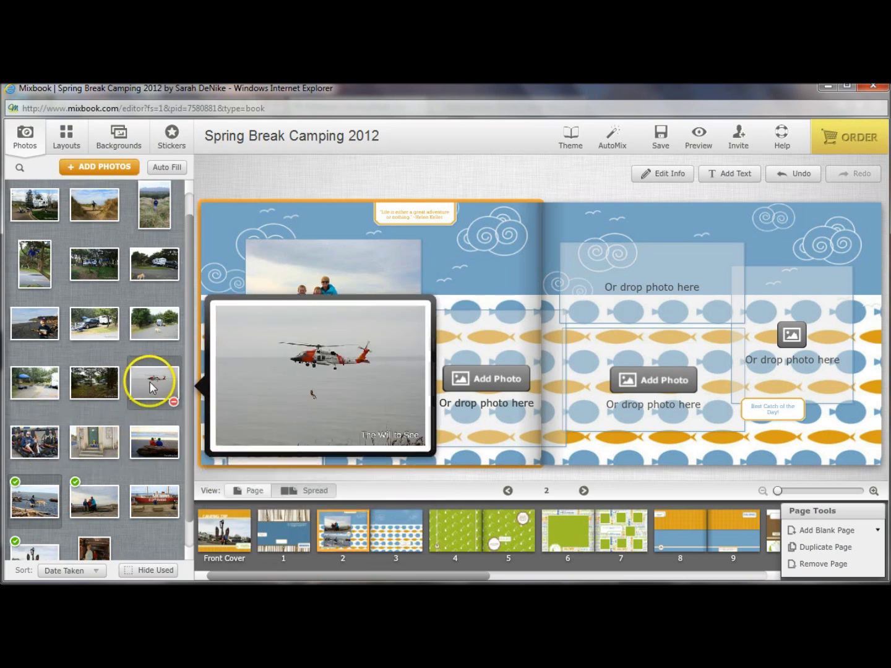
drag(26, 319, 594, 275)
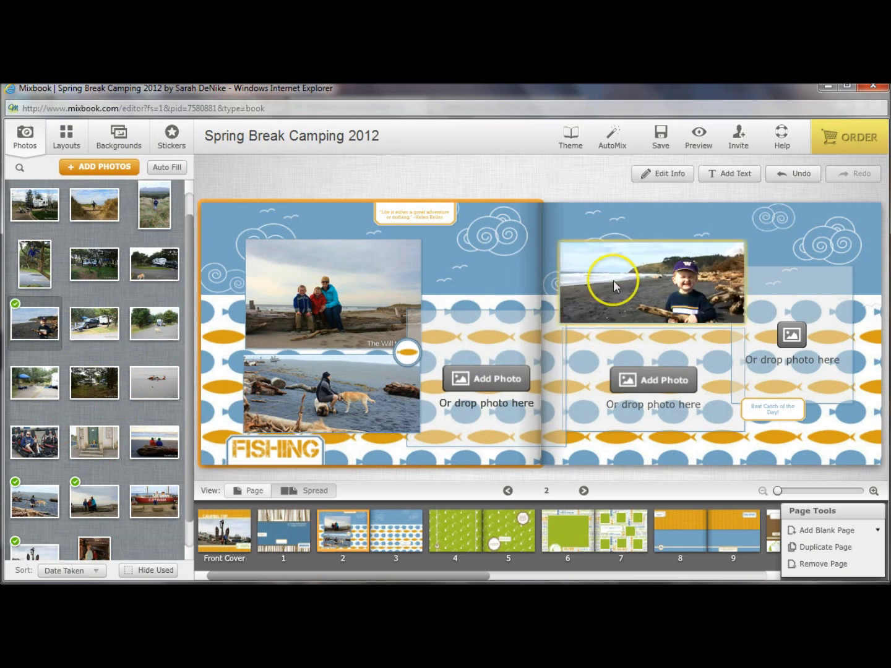
Move the boy's beach photo slightly up and to the right on page 3 and preview the B&W effect on it.
click(617, 245)
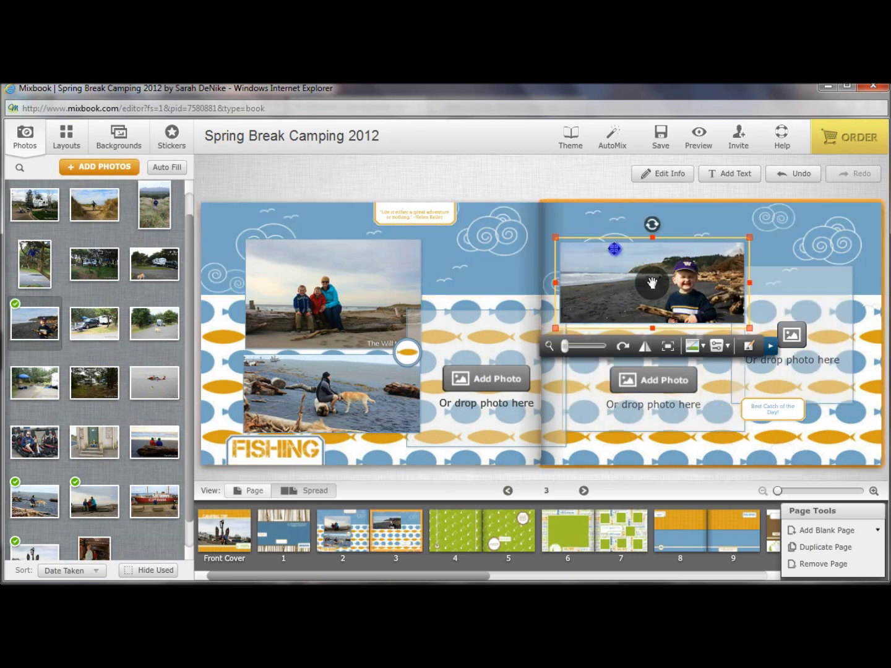
drag(616, 238, 642, 224)
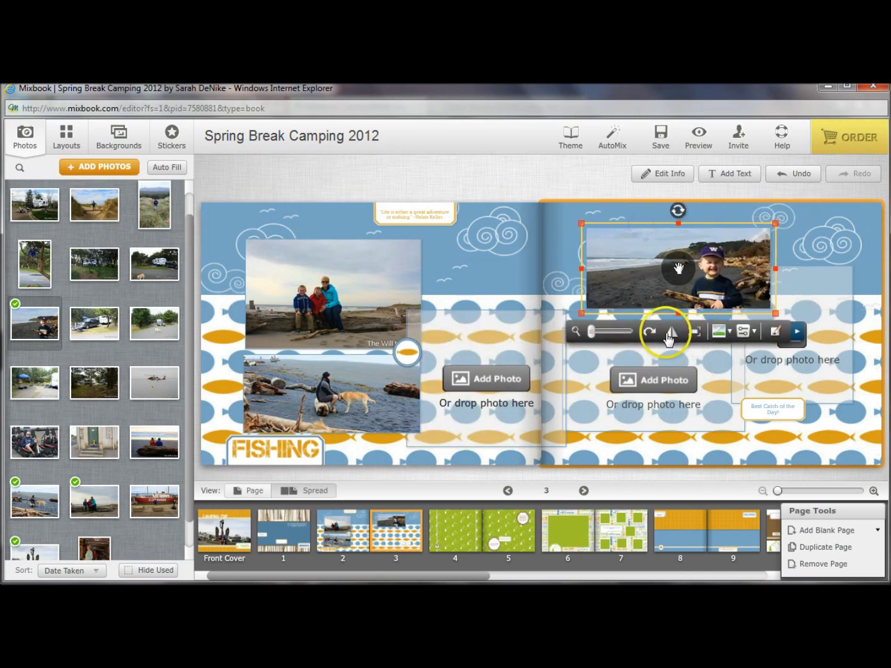
click(670, 333)
click(717, 334)
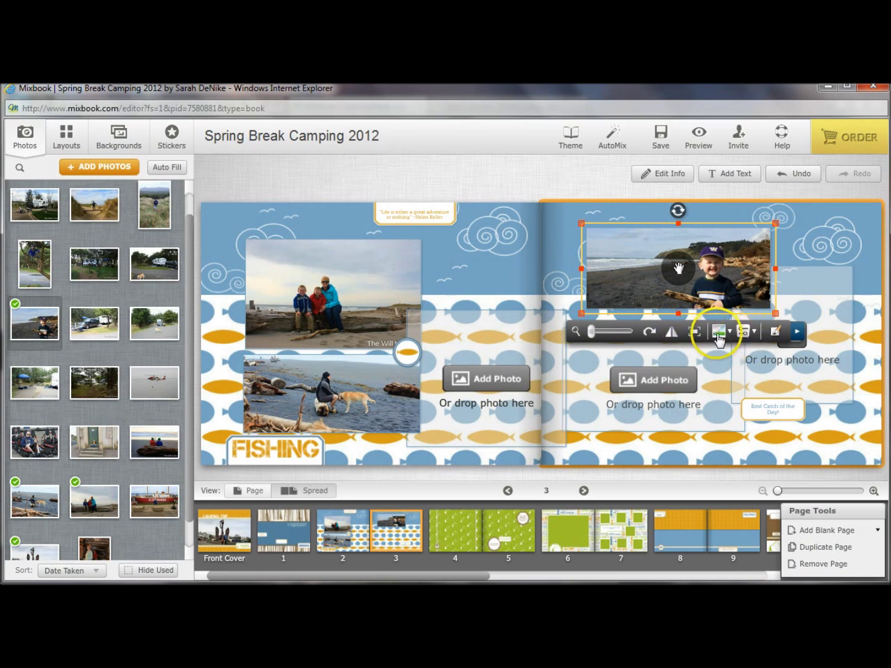
click(718, 334)
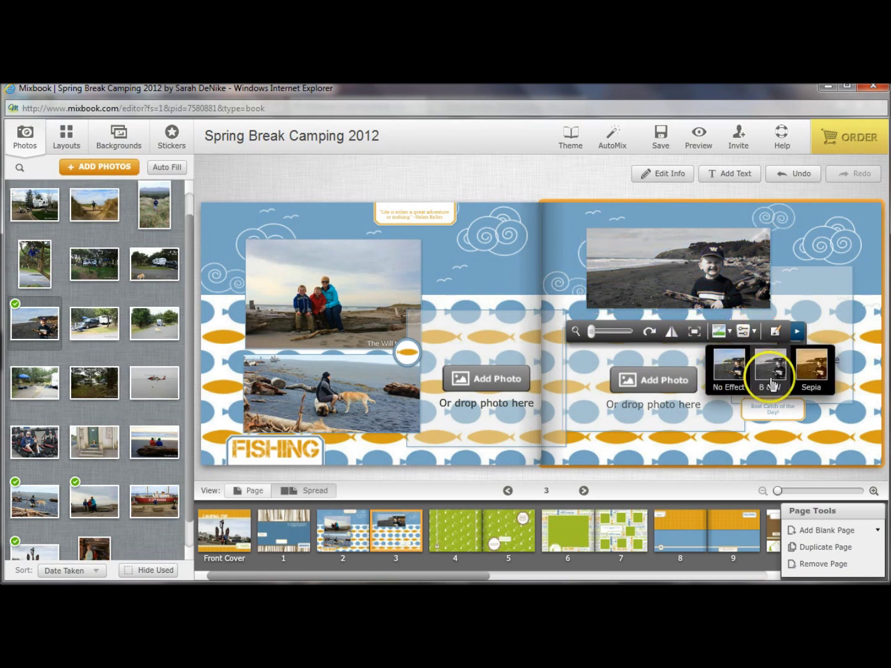
Examine the boy's photo's brightness, contrast and saturation adjustments, its shadow and border styles, and its layering and zoom options.
click(749, 334)
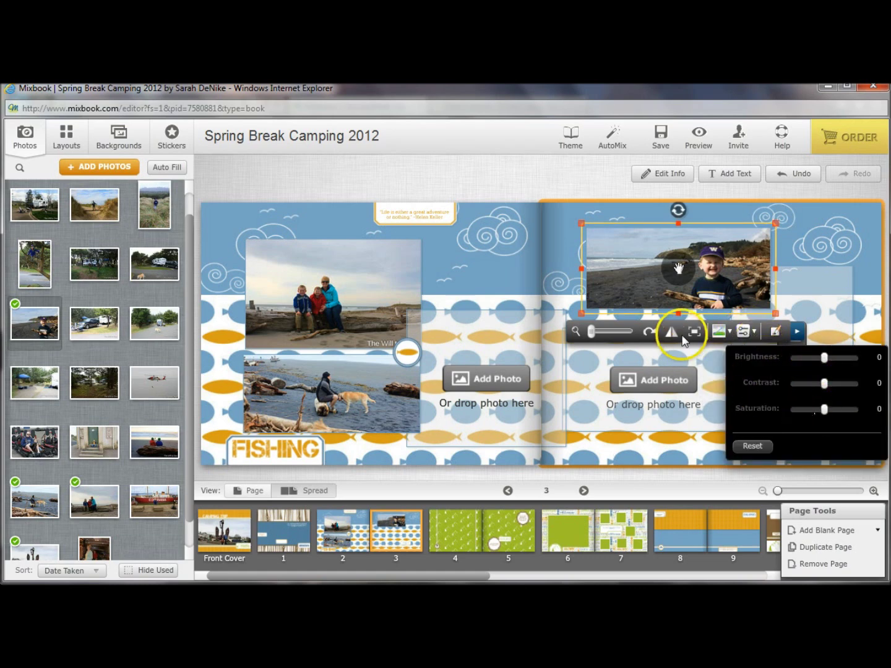
click(776, 333)
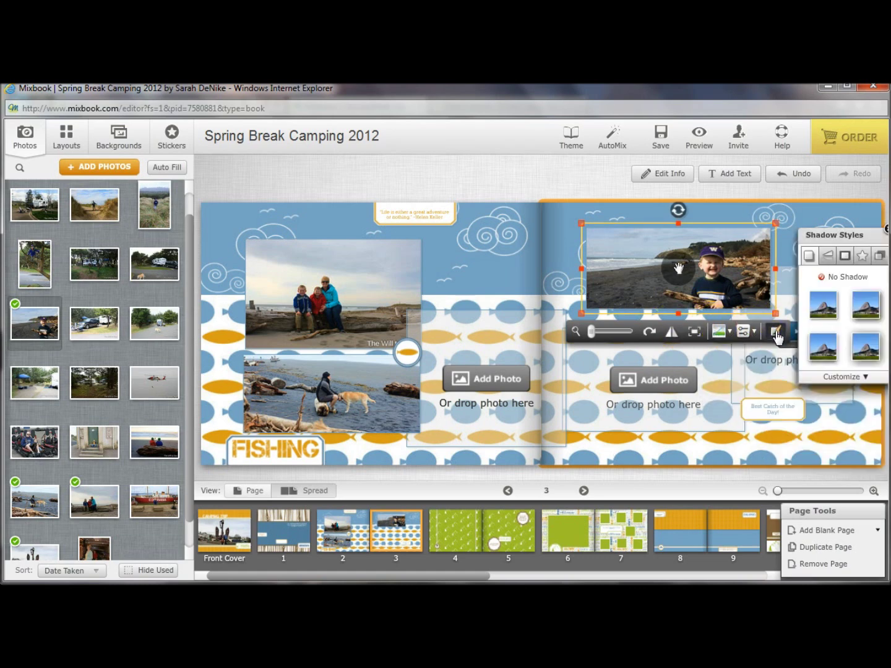
click(846, 257)
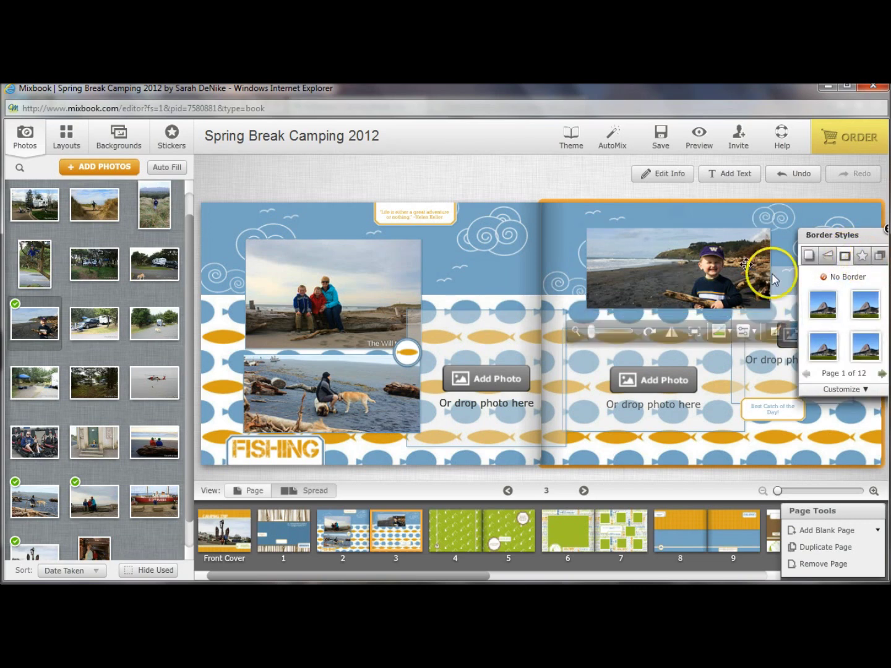
click(886, 229)
click(794, 332)
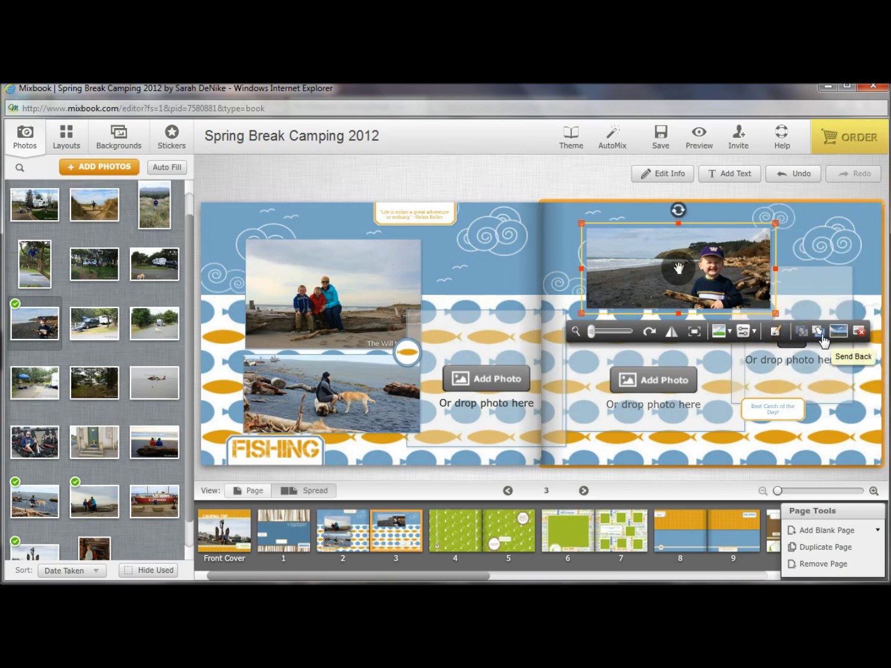
click(800, 332)
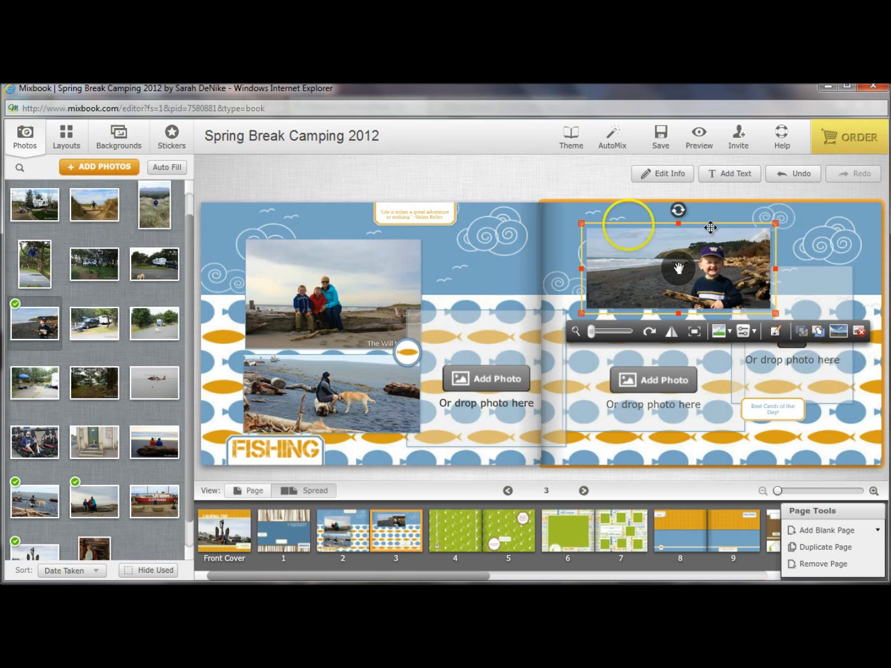
click(838, 341)
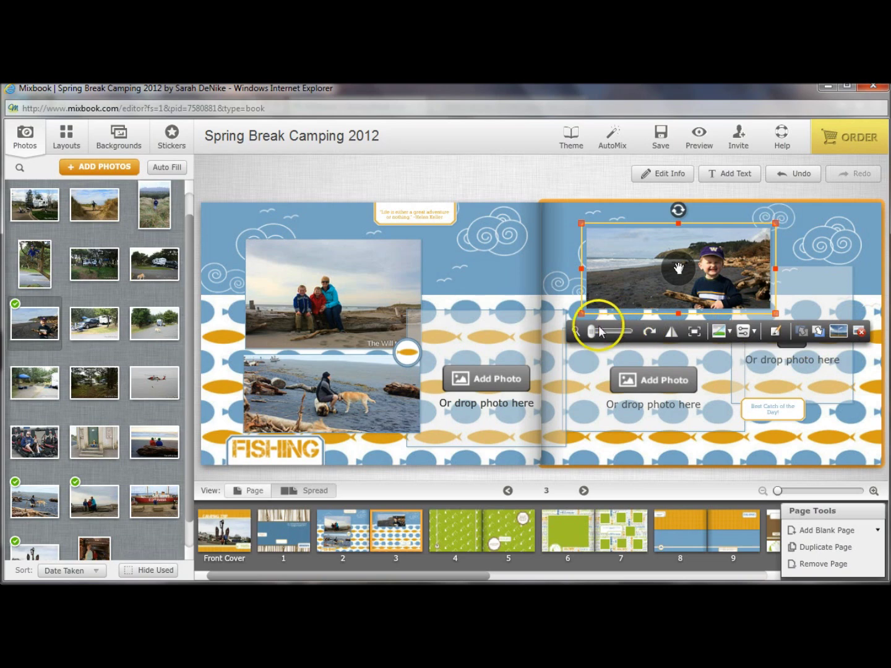
mouse_move(591, 332)
mouse_down()
mouse_move(604, 334)
mouse_move(588, 333)
mouse_up()
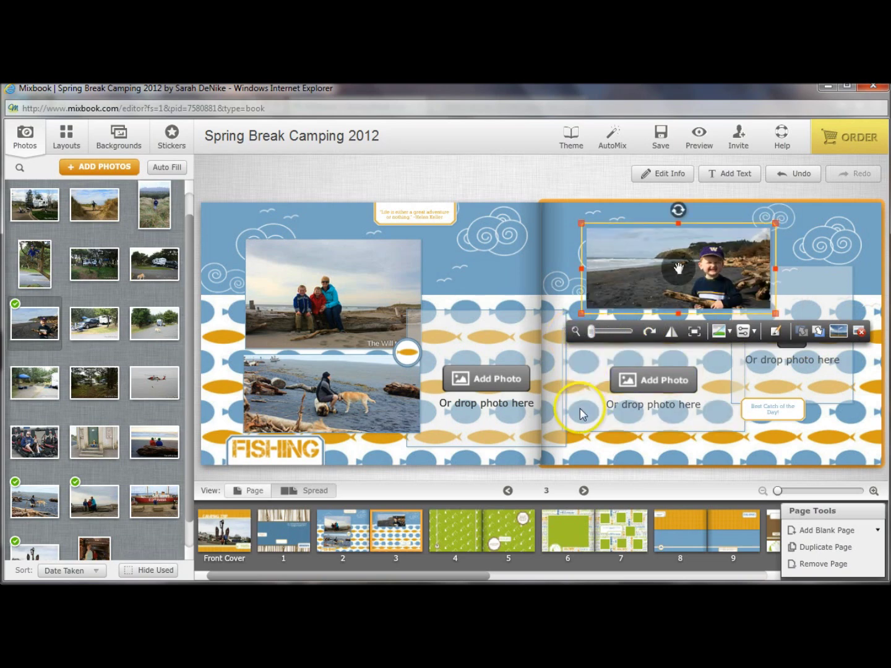
Shift the boy's beach photo slightly down and to the left on page 3 and deselect it.
drag(645, 227, 634, 236)
click(814, 457)
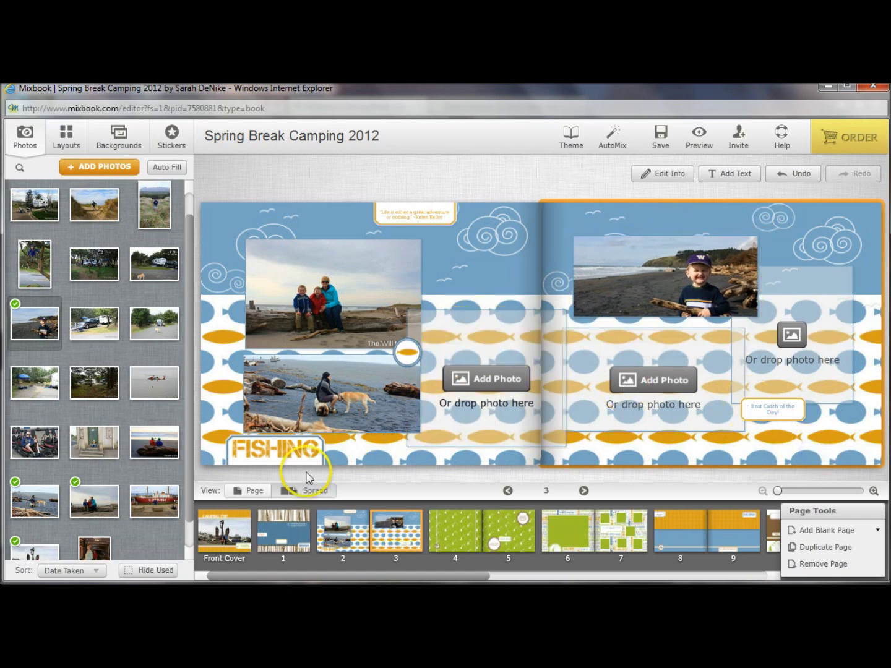
Delete the "FISHING" sticker from the label at the bottom of page 2.
click(271, 450)
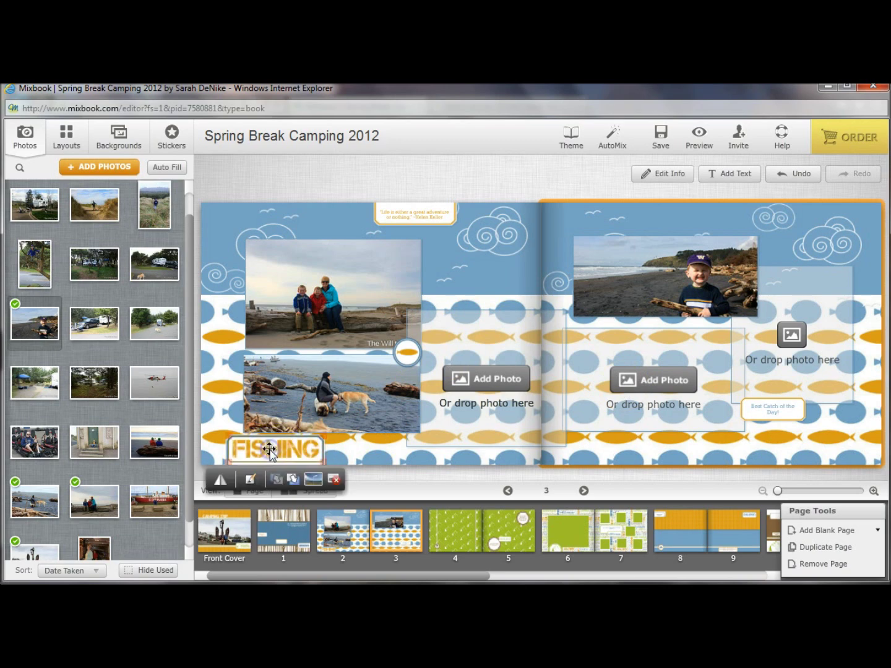
click(374, 456)
click(276, 447)
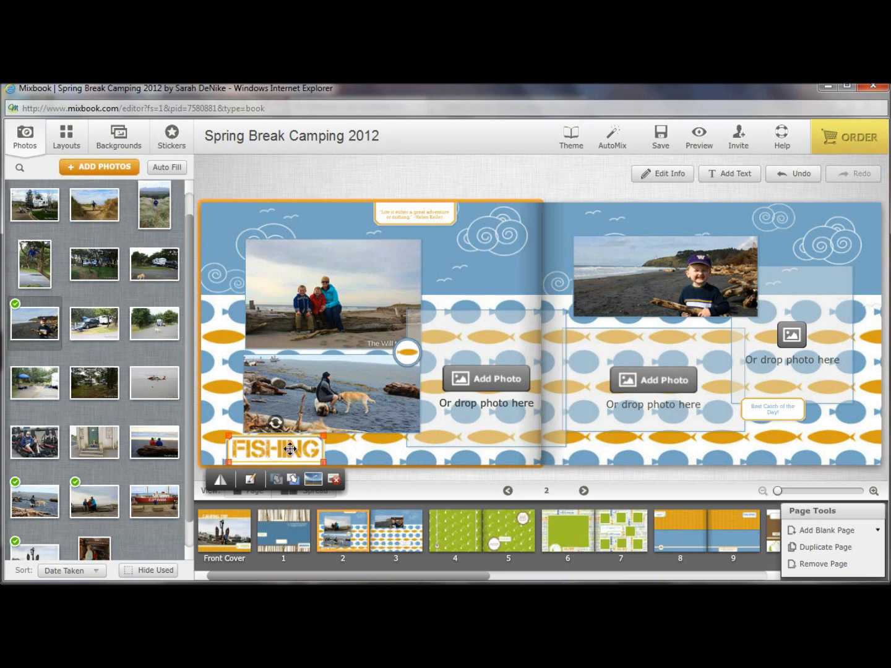
click(333, 480)
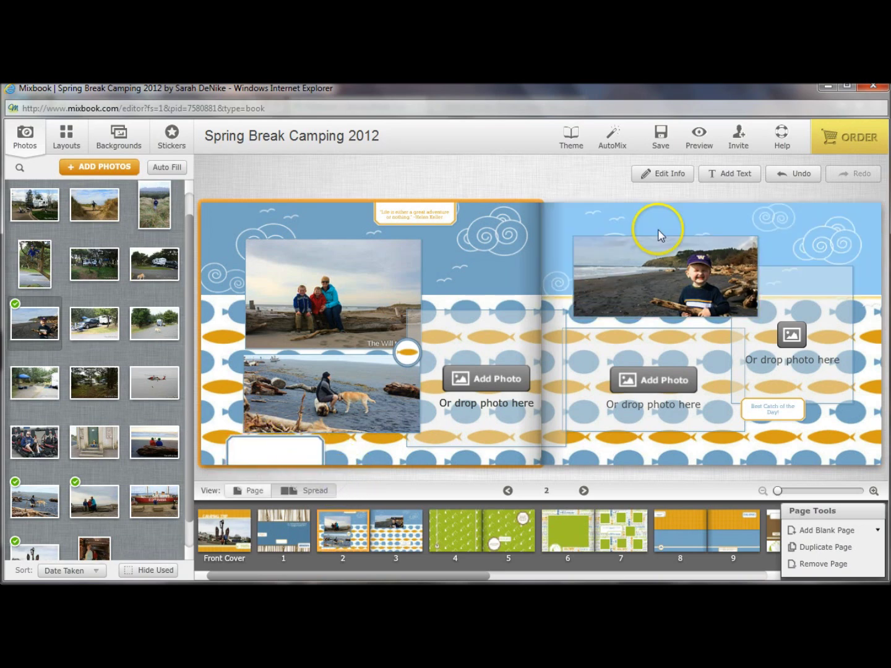
Add the text "Beach" to page 2 and colour it dark blue from the theme colours.
click(722, 179)
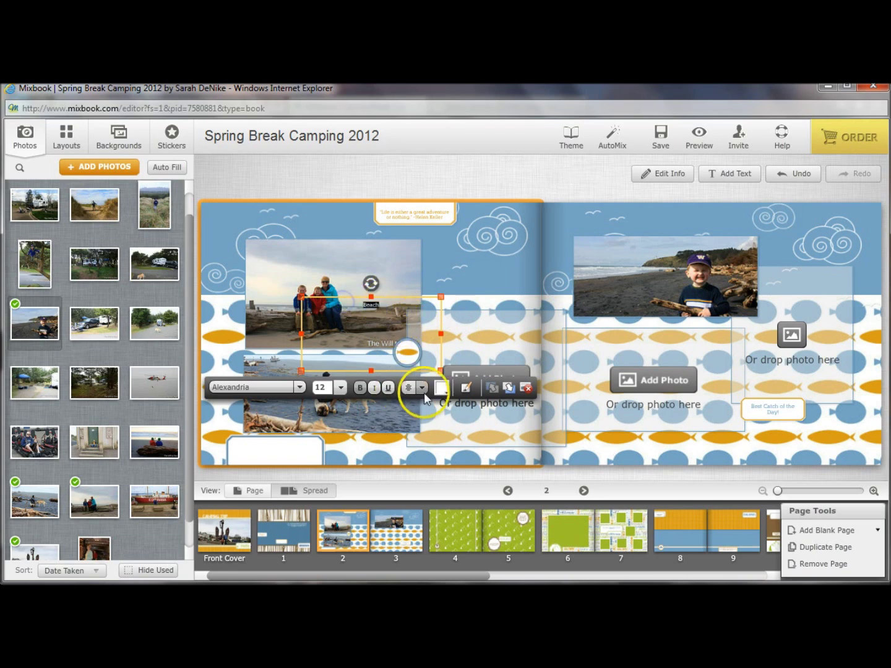
click(442, 389)
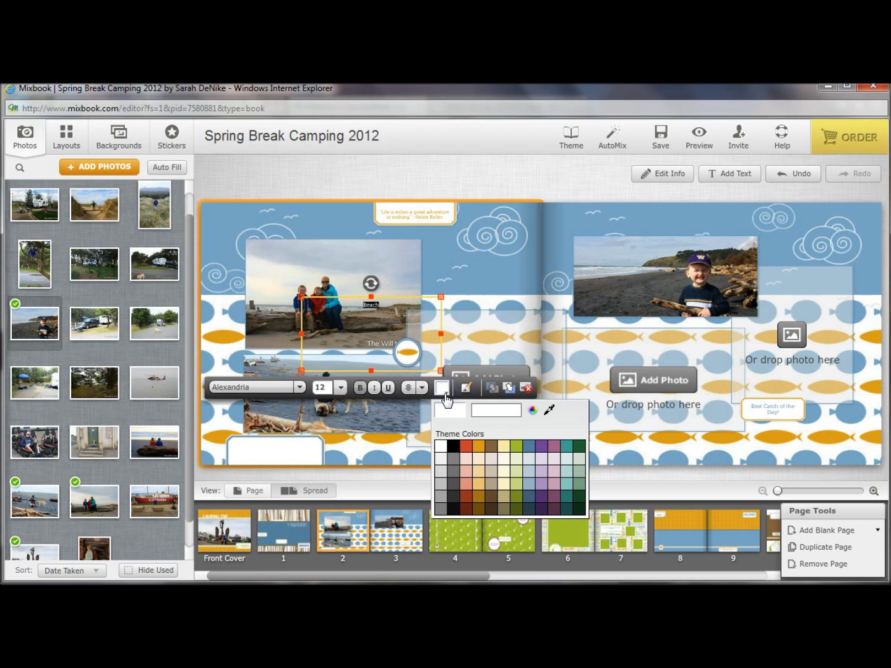
click(530, 509)
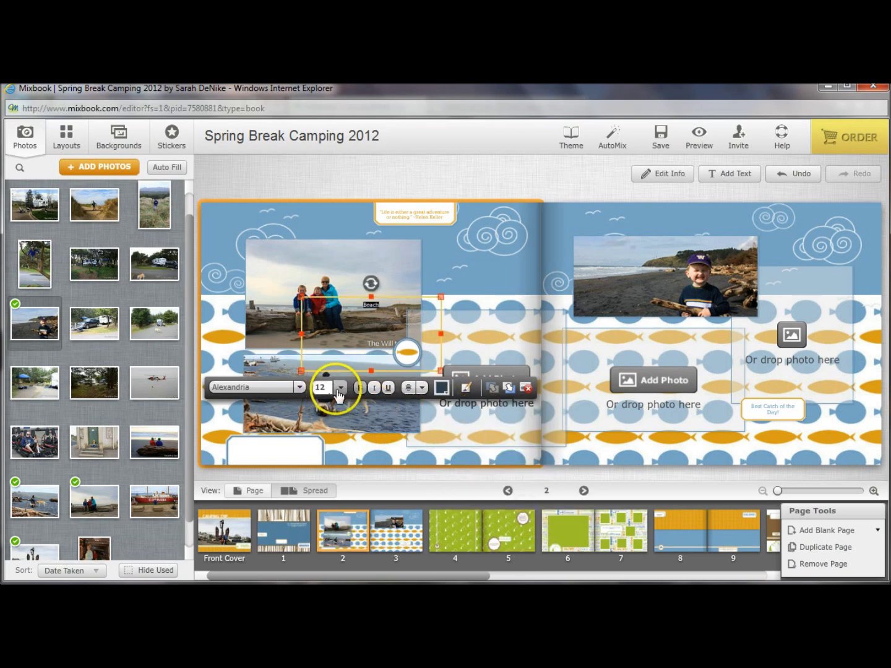
Set the "Beach" text to the Arctic font at size 58.
click(300, 387)
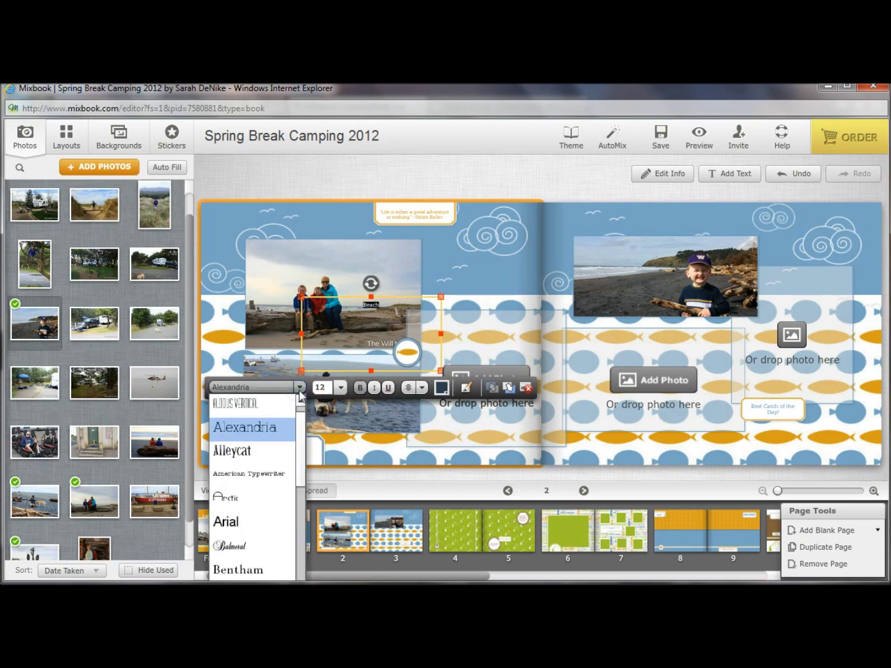
click(228, 506)
click(340, 389)
click(337, 459)
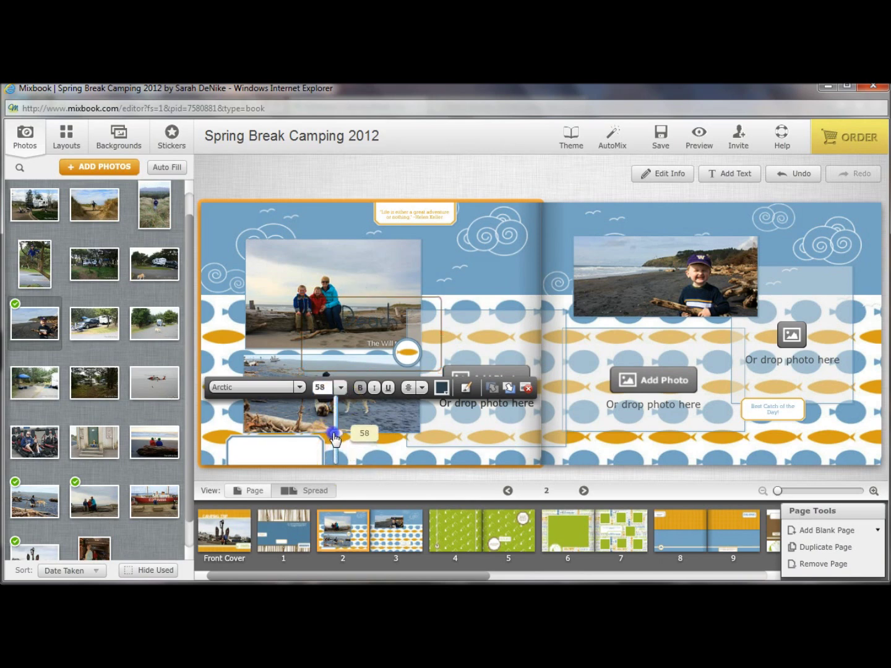
Position the "Beach" text on the blank label at the bottom of page 2 and set its size to 50.
click(367, 307)
drag(357, 298, 262, 430)
click(242, 521)
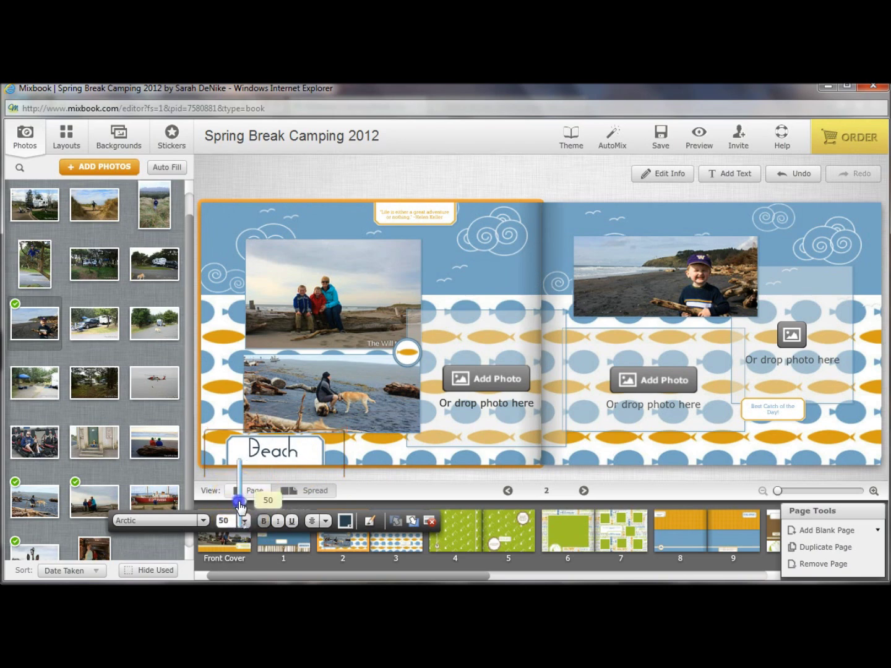
click(263, 434)
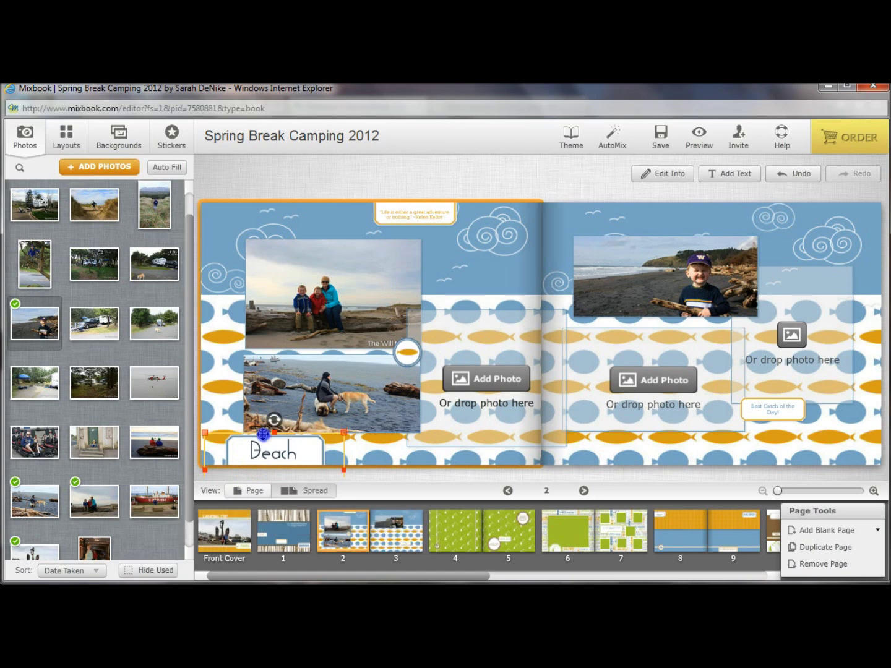
click(416, 464)
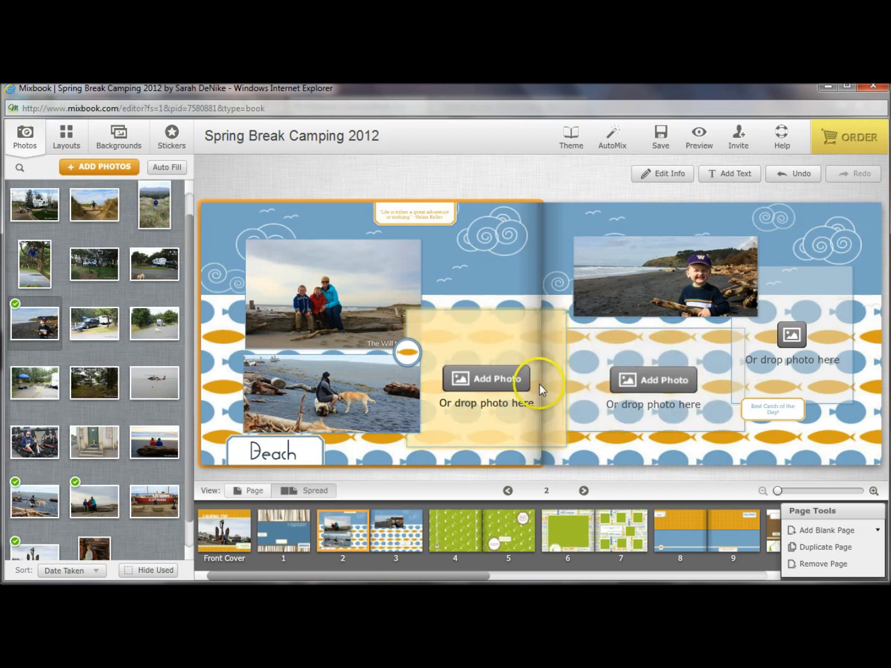
Insert a blank spread after page 3 and preview the campsite photos available for it.
click(819, 530)
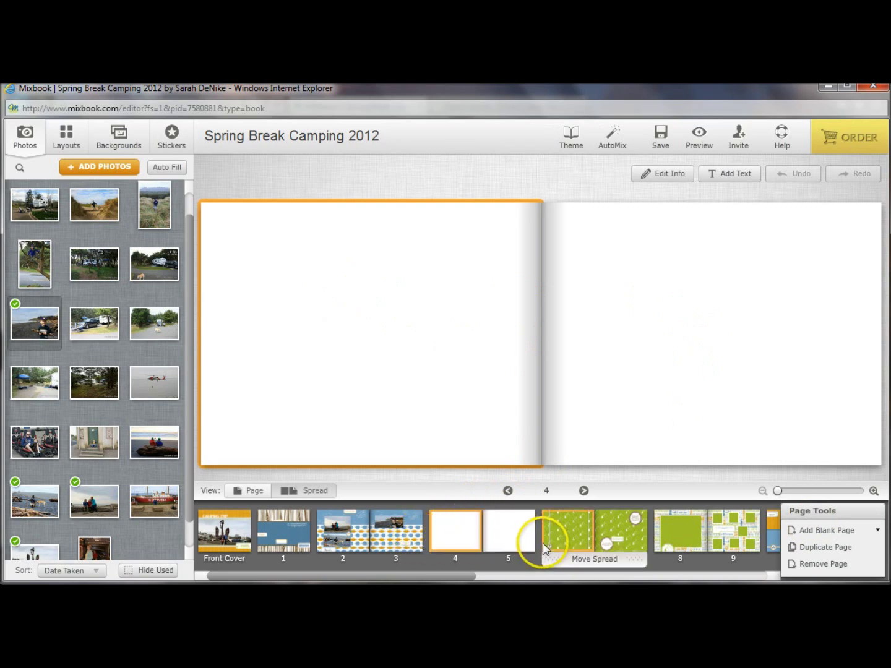
click(190, 256)
drag(190, 256, 195, 235)
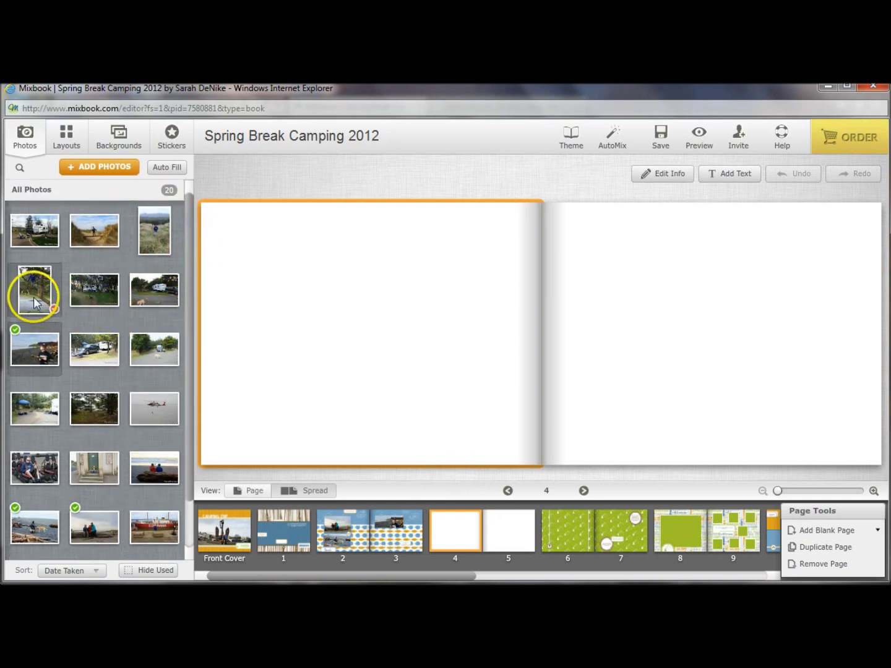
mouse_move(39, 296)
mouse_move(101, 292)
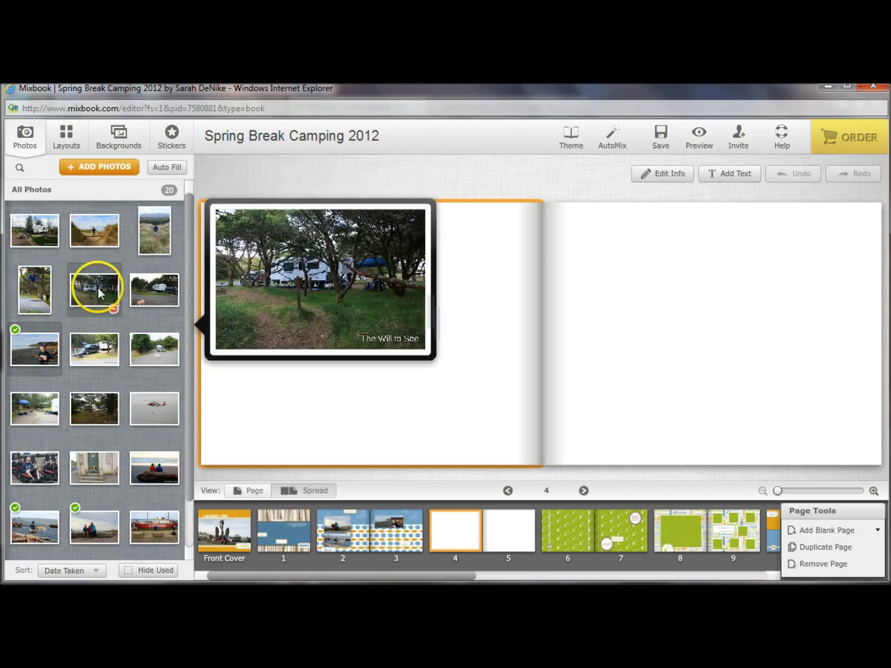
mouse_move(140, 291)
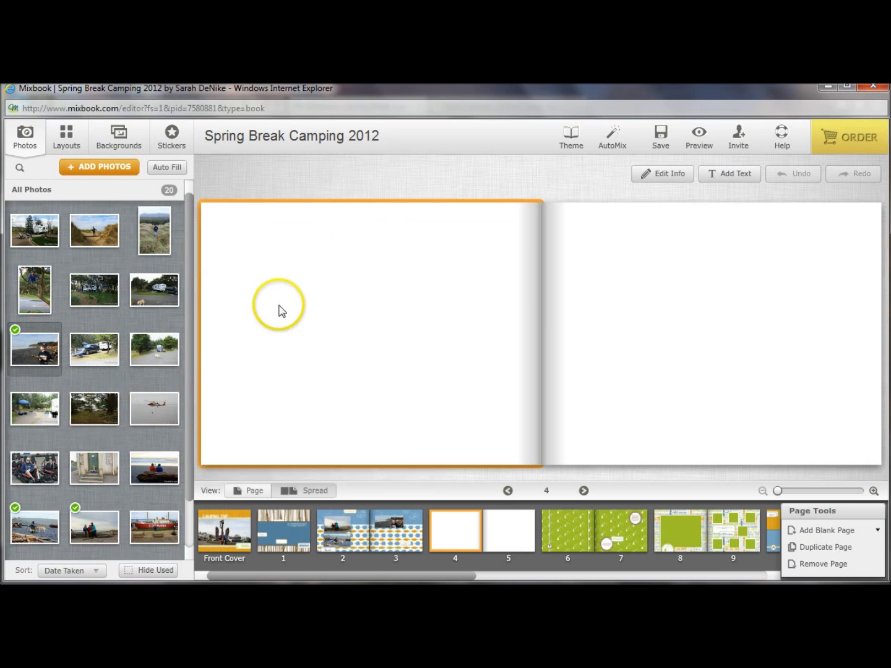
Apply the overlapping three-photo layout to page 4 and the two-by-two four-photo layout to page 5.
click(74, 141)
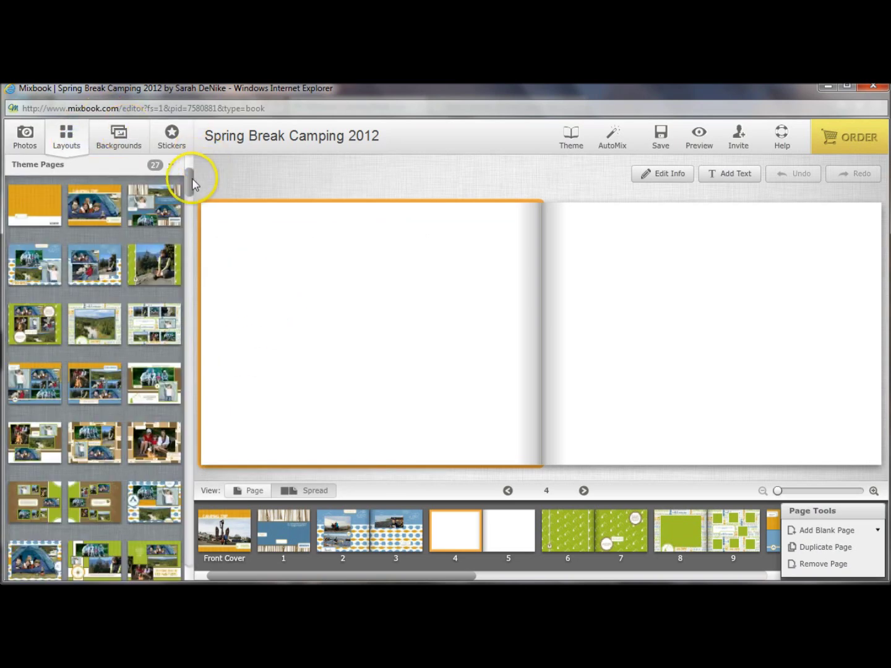
drag(189, 185, 190, 313)
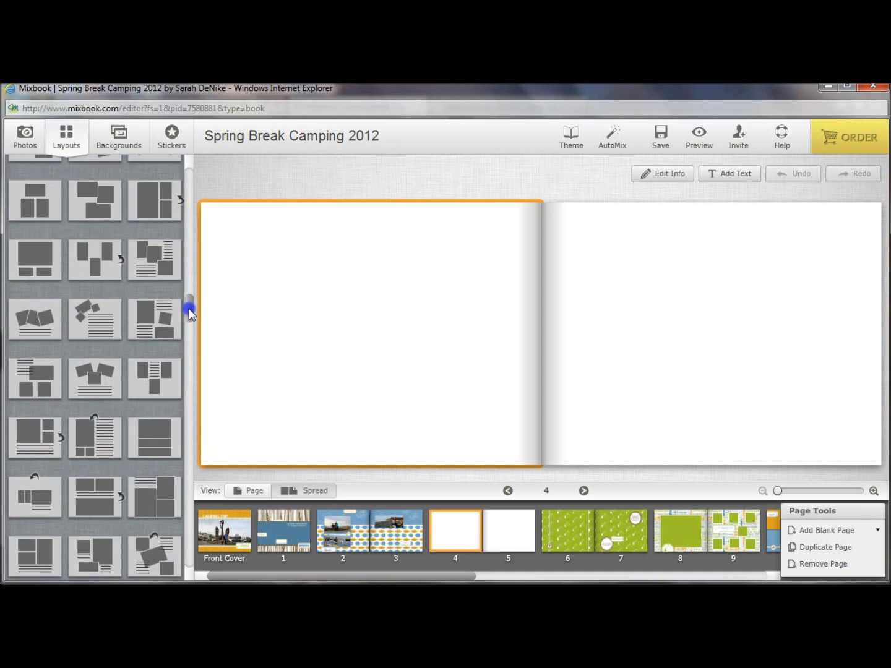
click(94, 208)
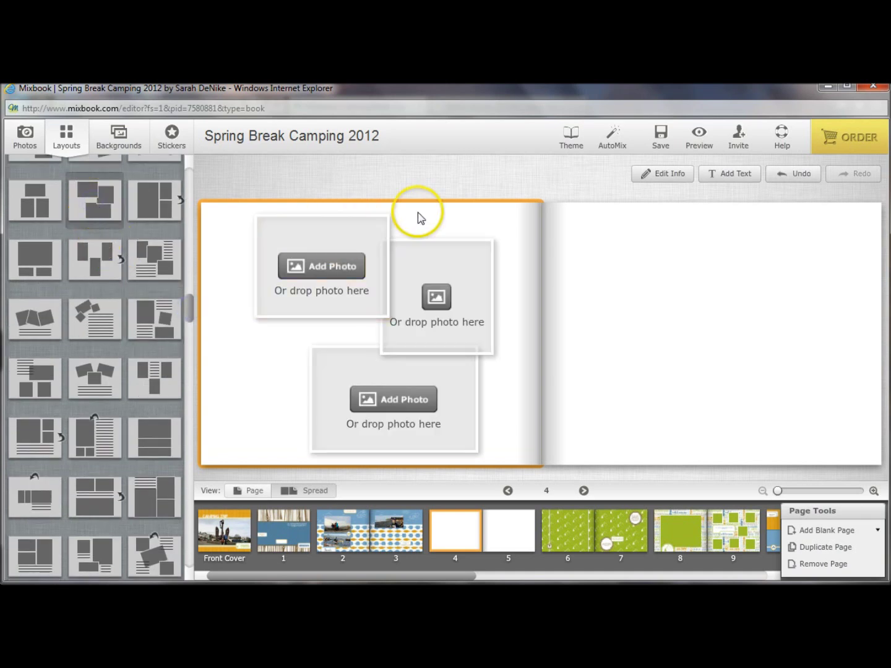
click(736, 297)
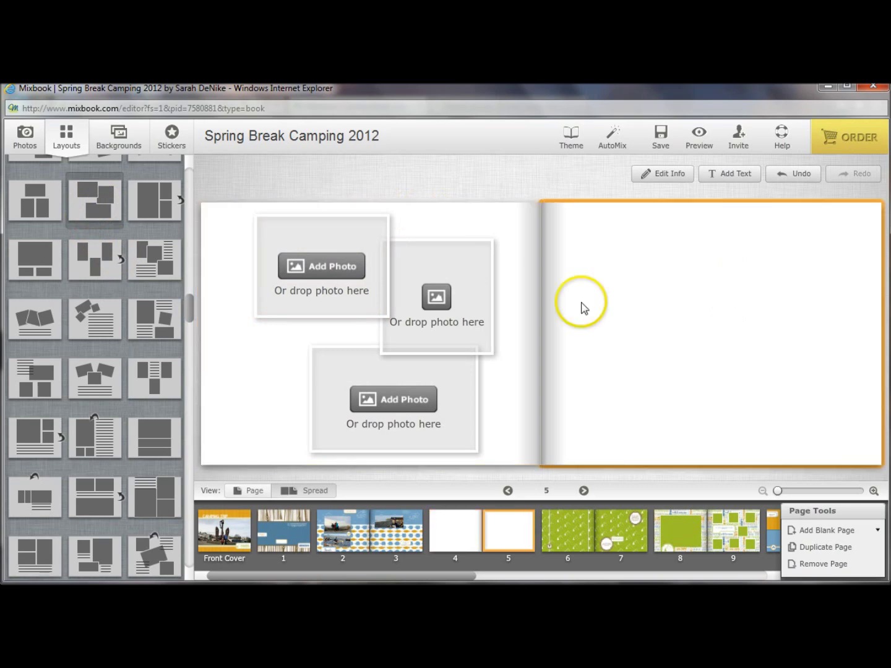
drag(189, 302, 194, 354)
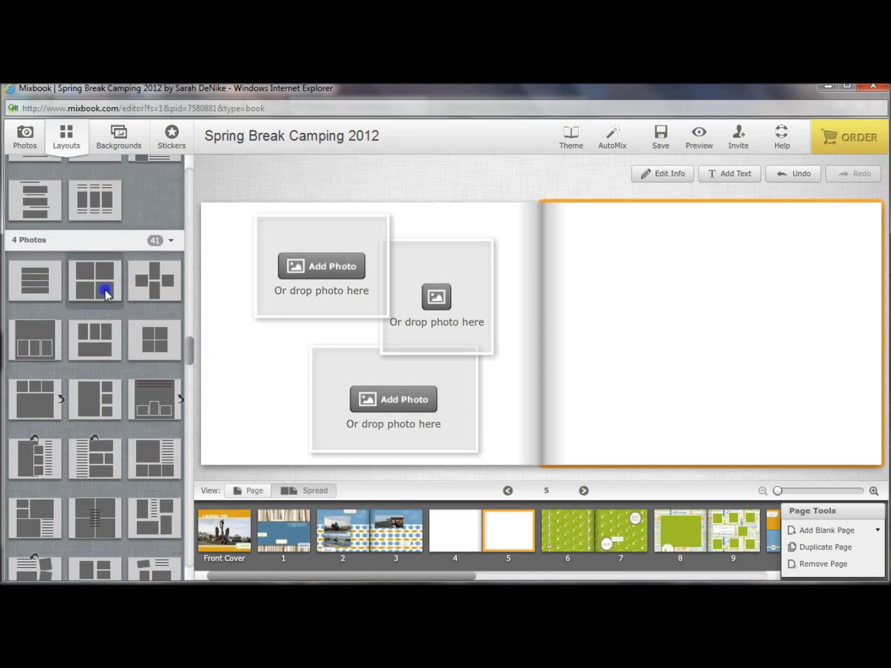
click(105, 289)
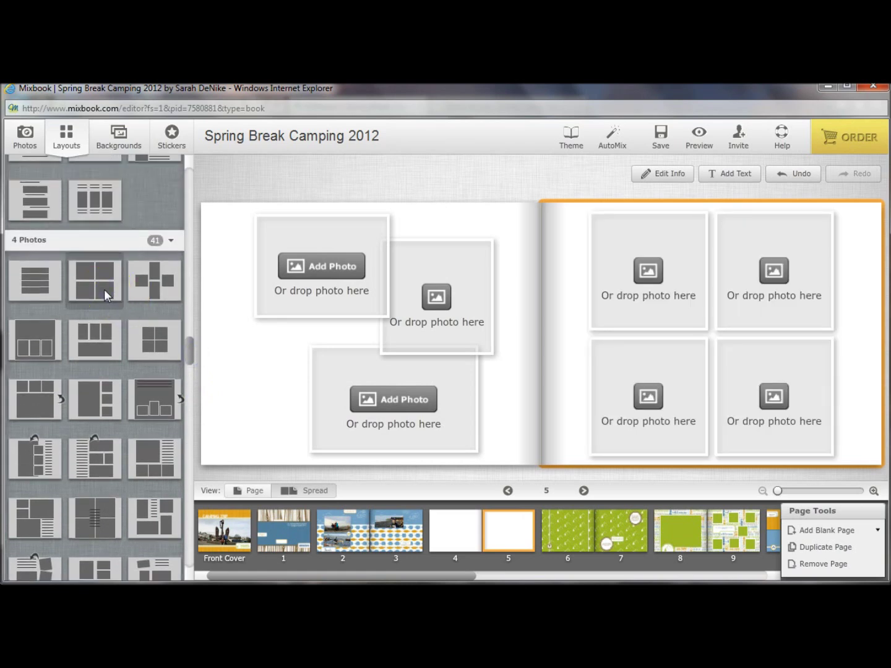
Fill page 4's three frames with the trailer among trees, the boy in the tree, and the trailer with the dog.
click(26, 137)
click(122, 143)
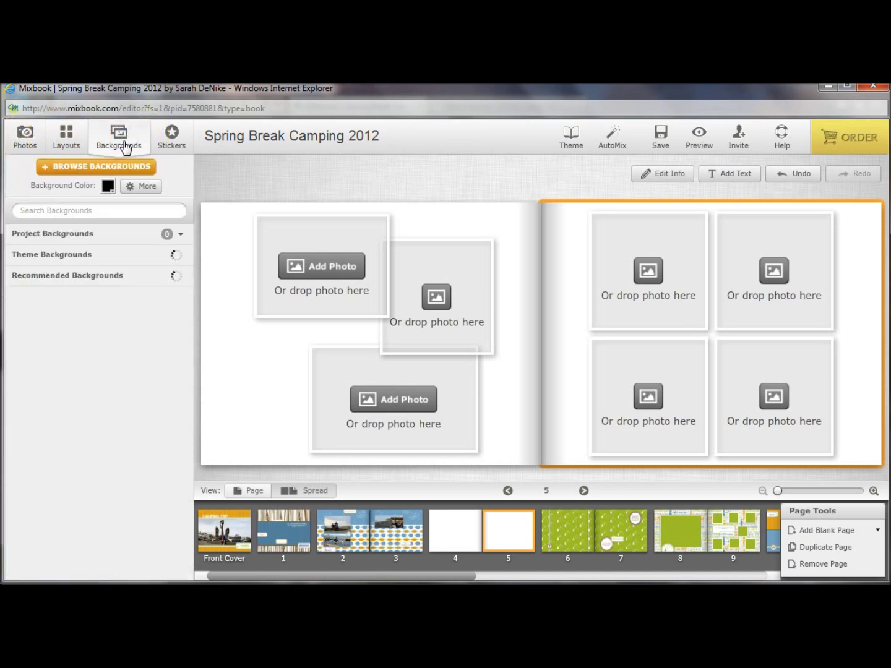
click(25, 136)
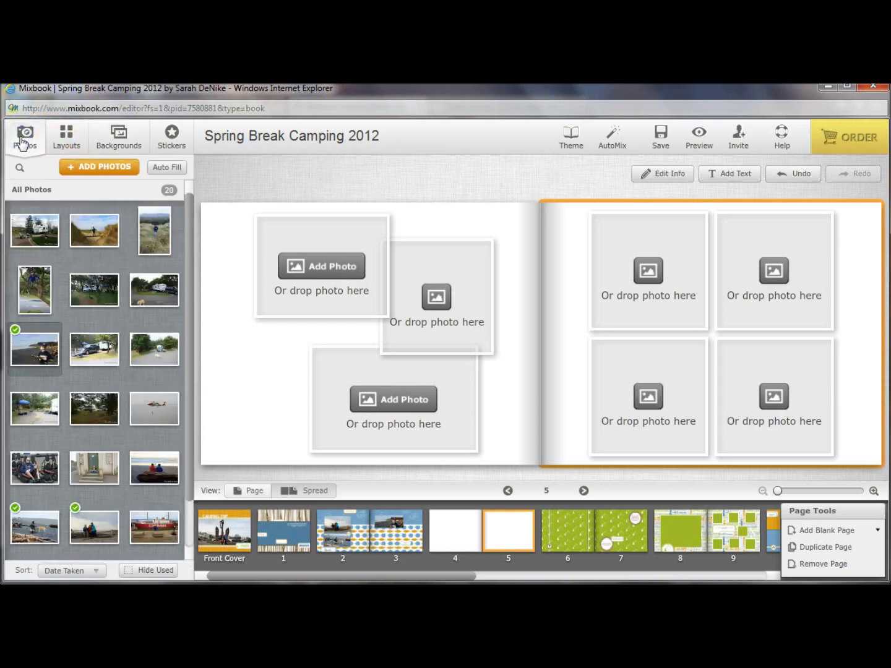
mouse_move(85, 297)
drag(87, 296, 288, 257)
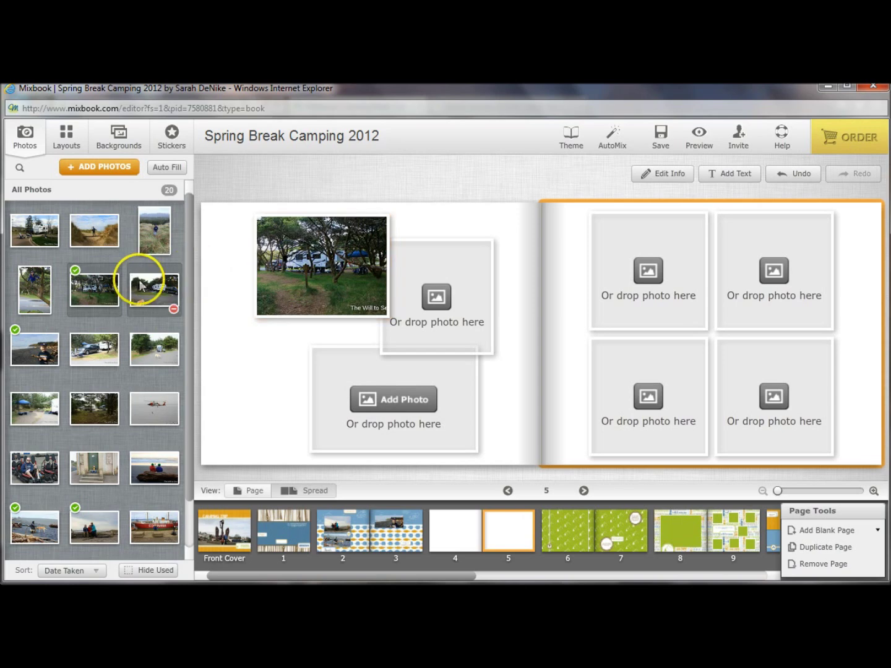
drag(40, 285, 439, 316)
drag(158, 286, 318, 399)
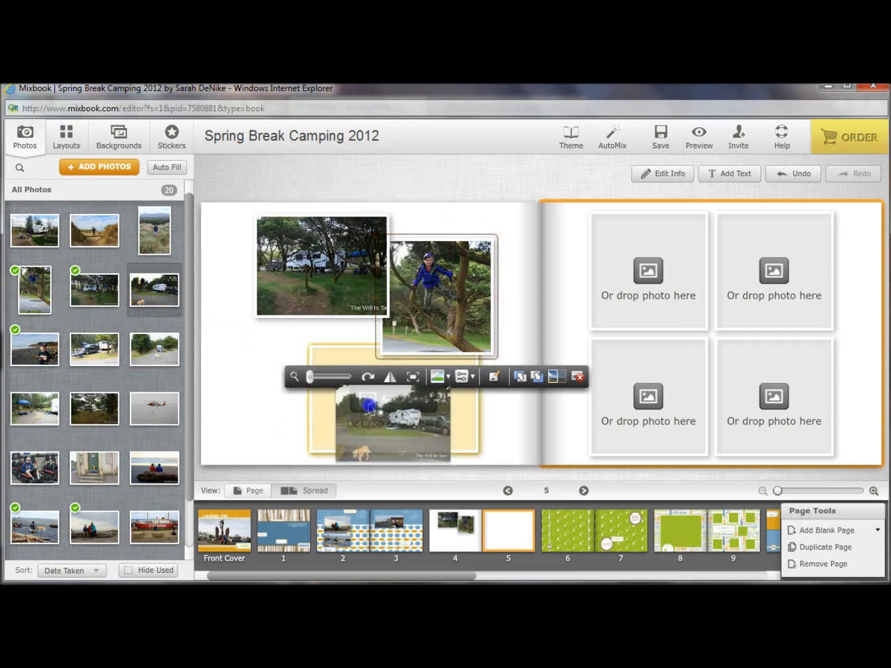
Try the first trailer photo from the photo list as a fourth picture on page 4, and delete it.
mouse_move(136, 307)
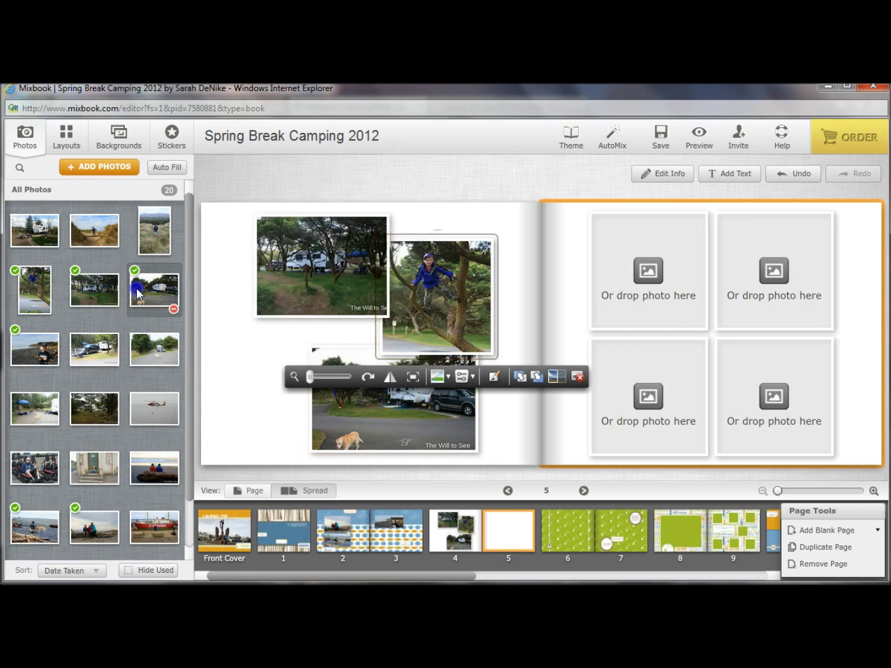
drag(34, 230, 231, 340)
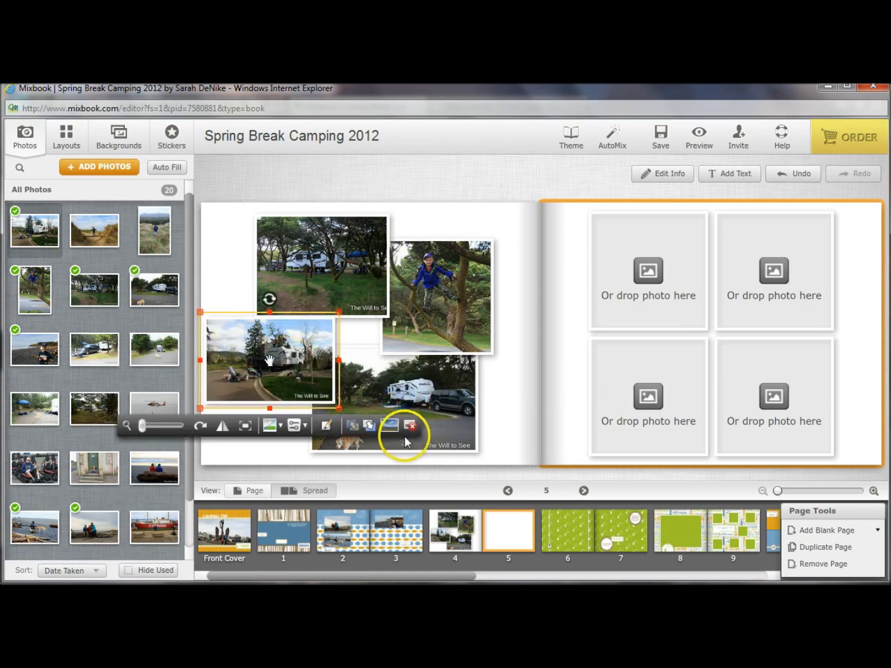
click(408, 426)
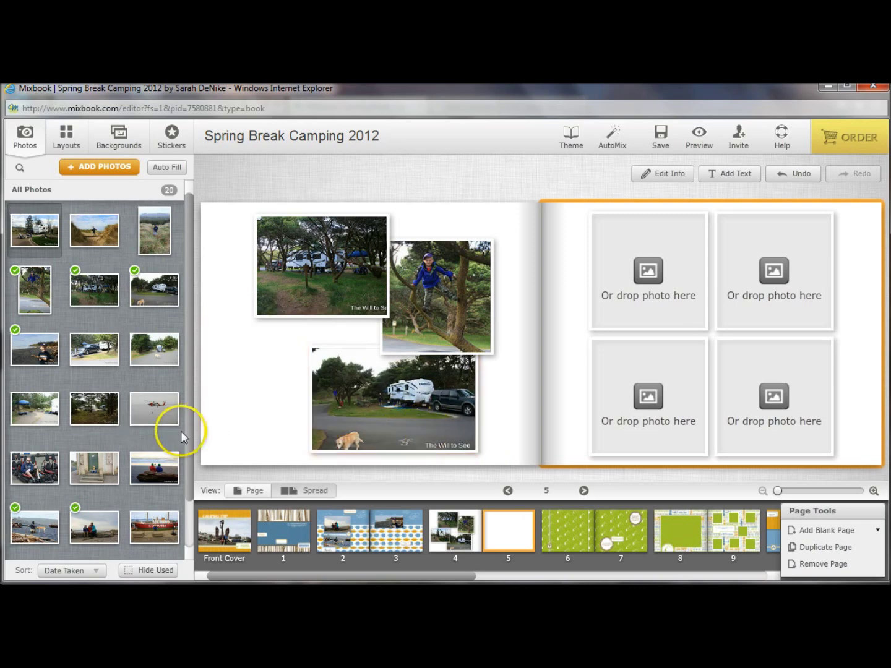
Fill the four frames on page 5 with the car, dog on the road, dark forest and blue canopy campsite photos.
mouse_move(30, 410)
drag(34, 410, 774, 396)
click(640, 265)
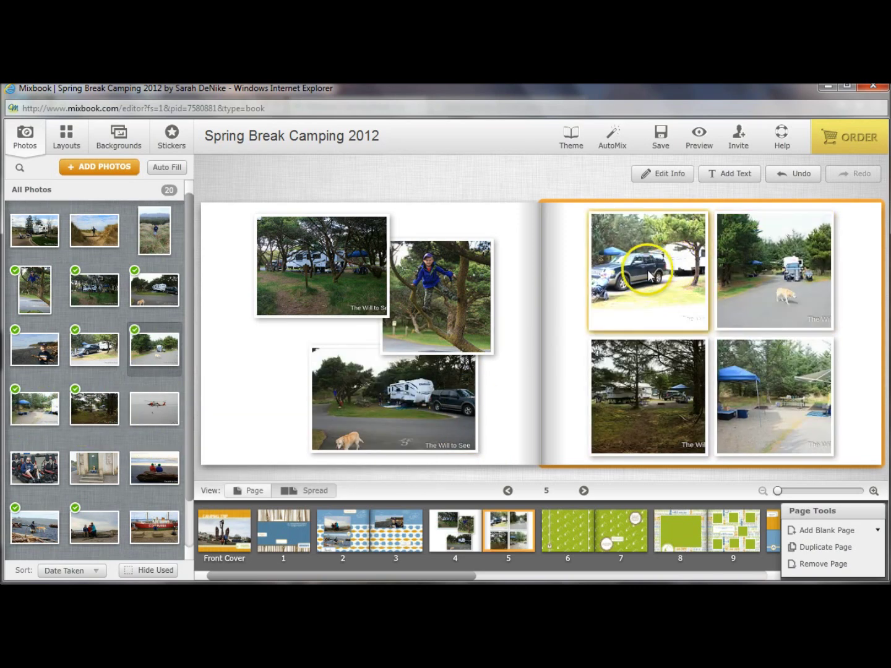
Widen the car photo on page 5 by extending its left edge toward the spine, and deselect it.
drag(584, 270, 559, 271)
click(653, 282)
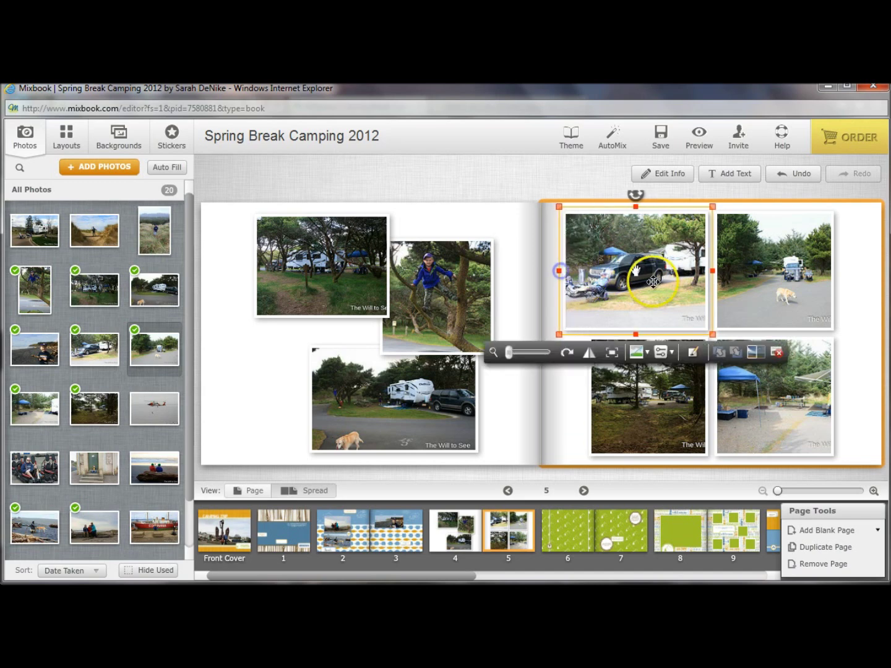
click(853, 301)
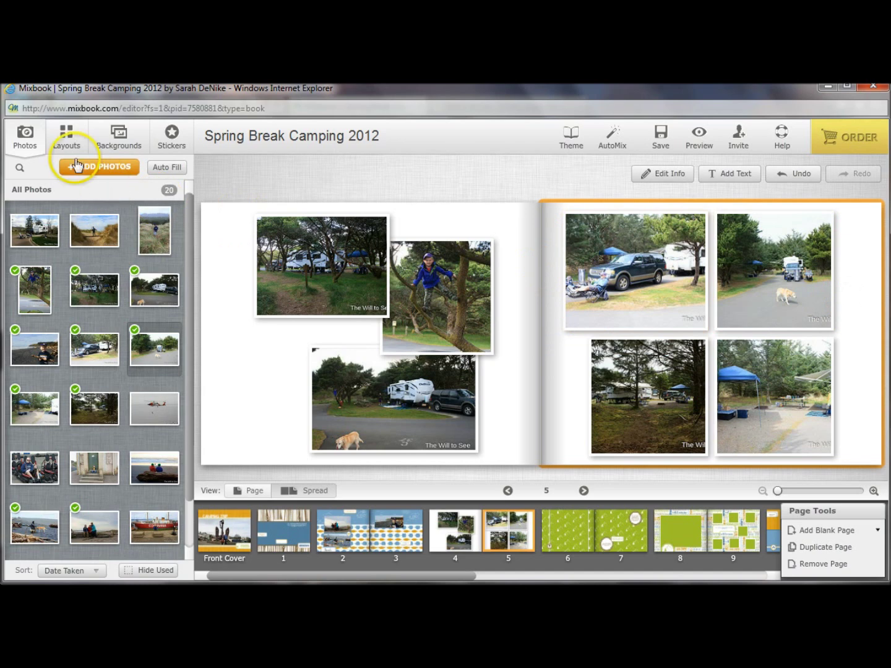
Look through the theme and recommended backgrounds and the background library's categories by type.
click(100, 138)
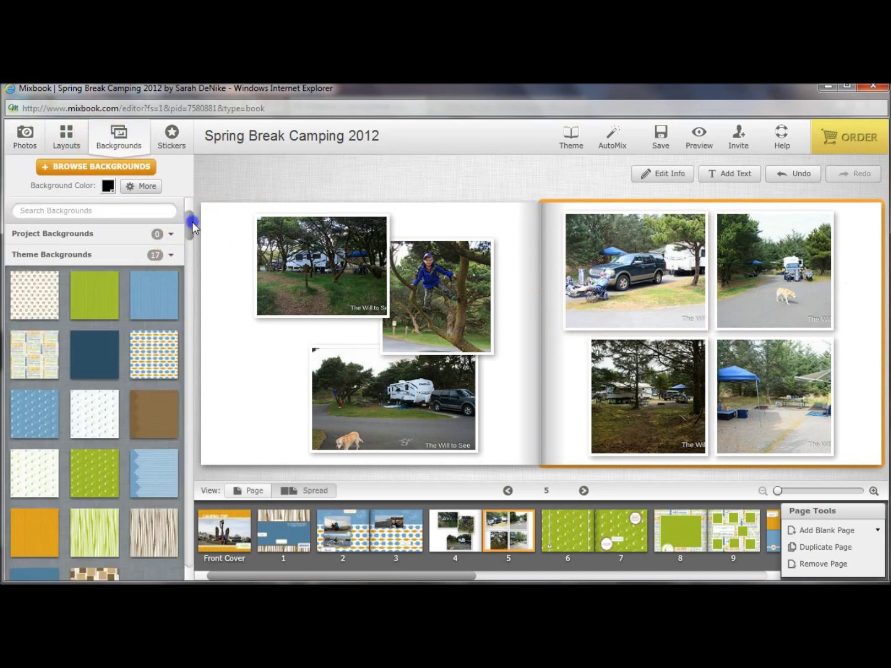
scroll(192, 228, down, 1)
scroll(193, 227, up, 1)
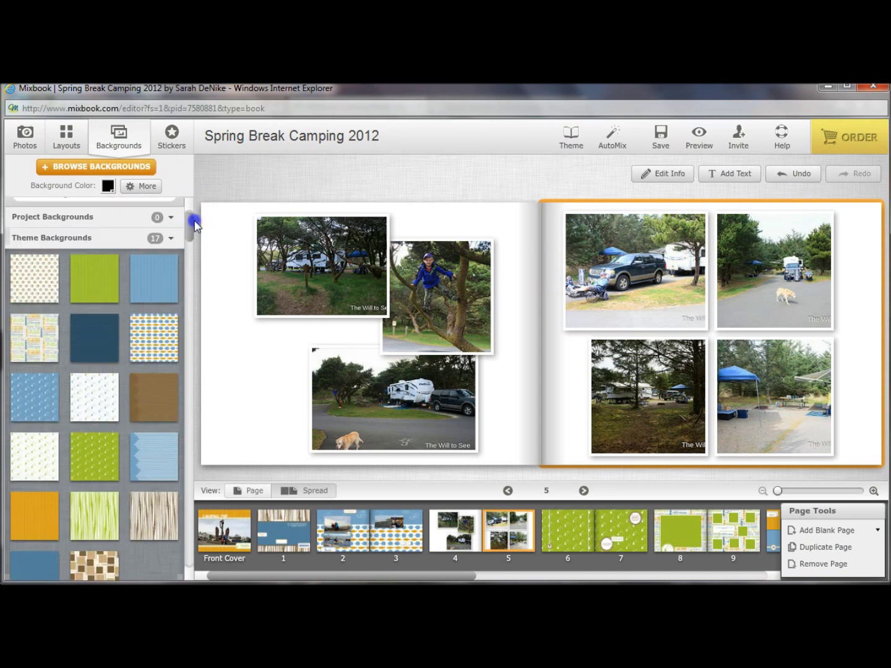
drag(190, 226, 184, 314)
click(66, 172)
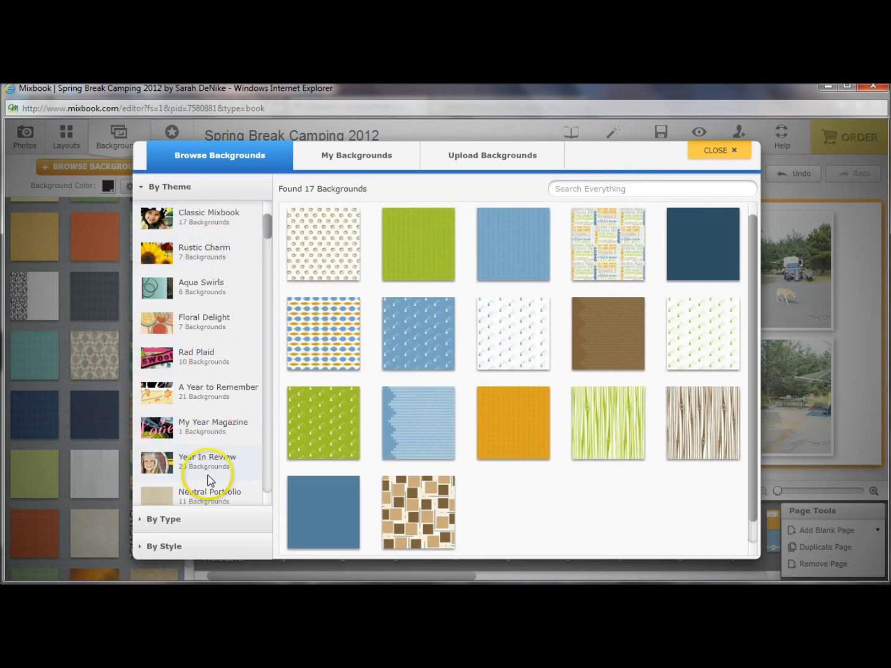
click(138, 521)
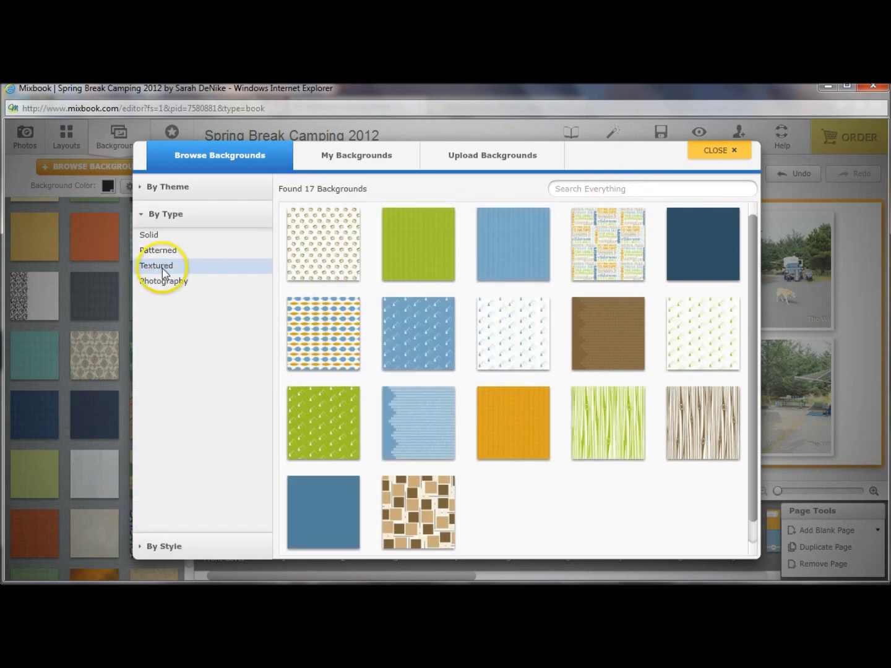
click(712, 151)
Apply the blue-and-orange sunset sky background to page 5 and the blue cloudy sky background to page 4.
mouse_move(190, 325)
mouse_down()
mouse_move(195, 268)
mouse_move(197, 295)
mouse_move(191, 286)
mouse_up()
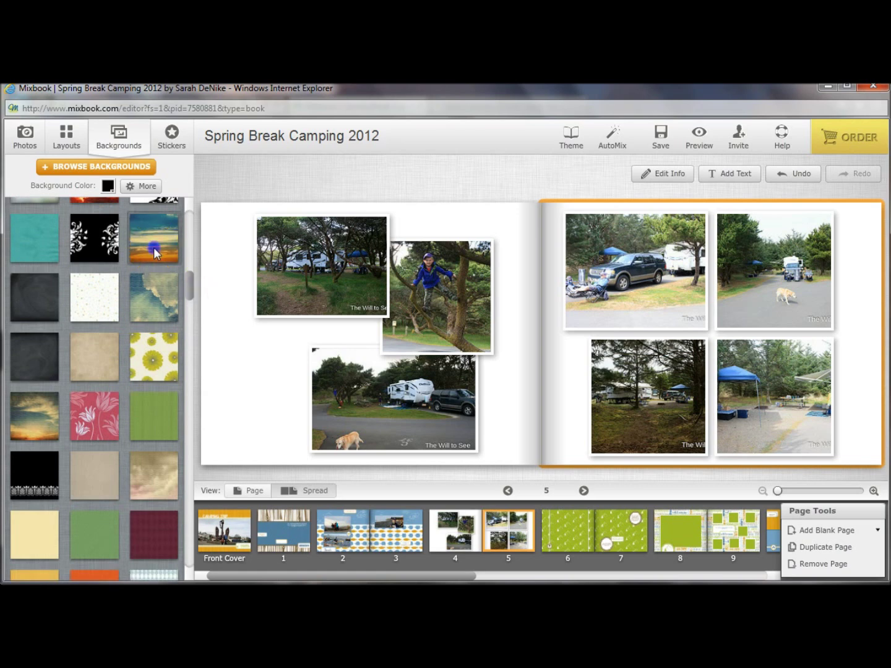
click(154, 251)
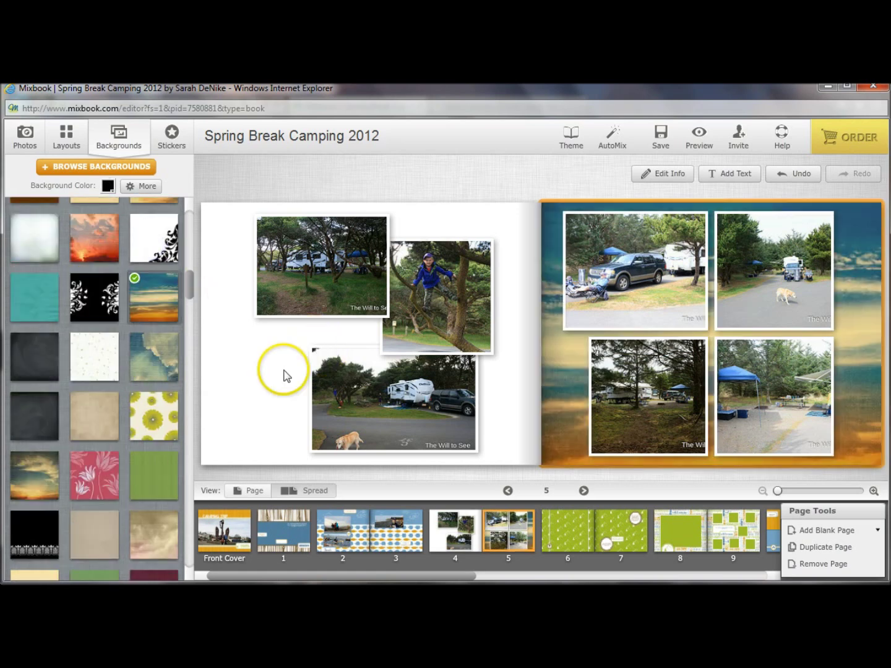
click(249, 381)
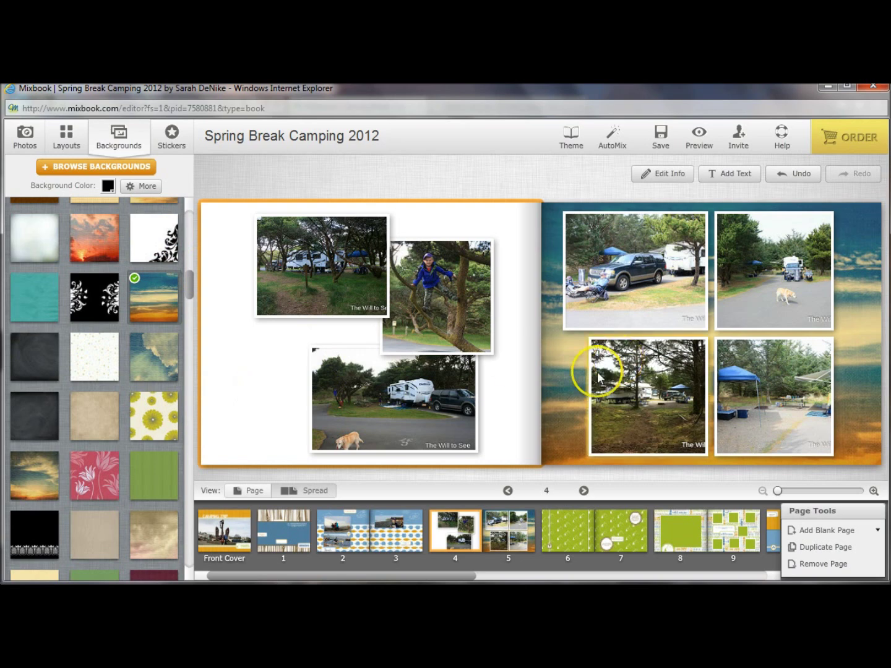
click(143, 359)
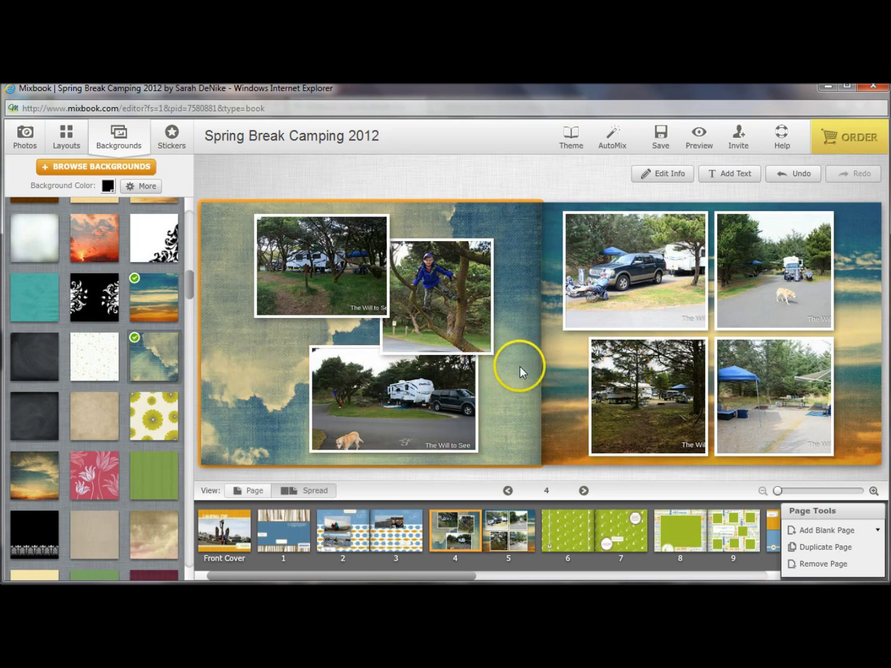
drag(184, 300, 195, 282)
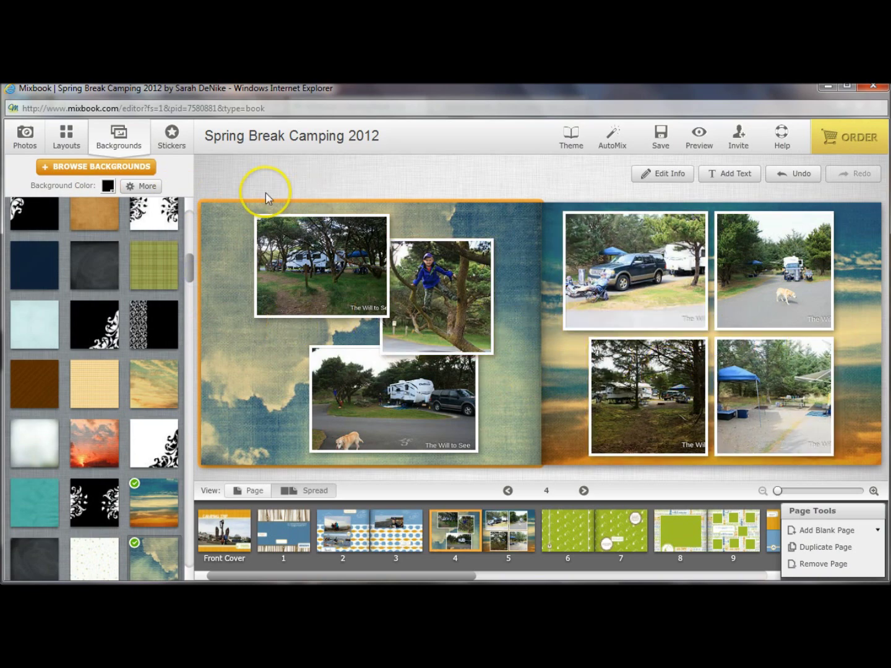
Look through the theme and recommended stickers and search the stickers for "tree".
click(172, 142)
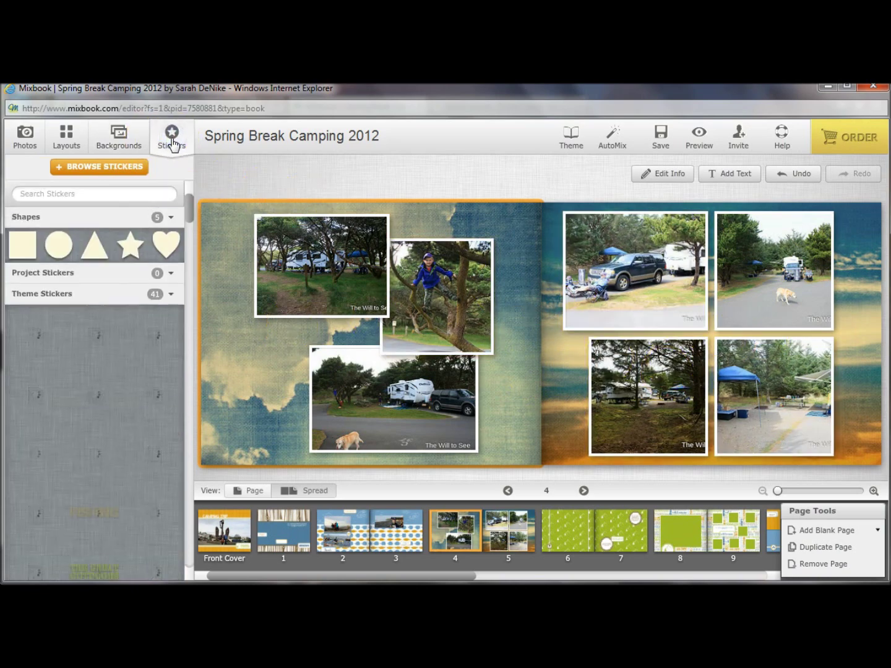
click(175, 217)
drag(189, 214, 186, 276)
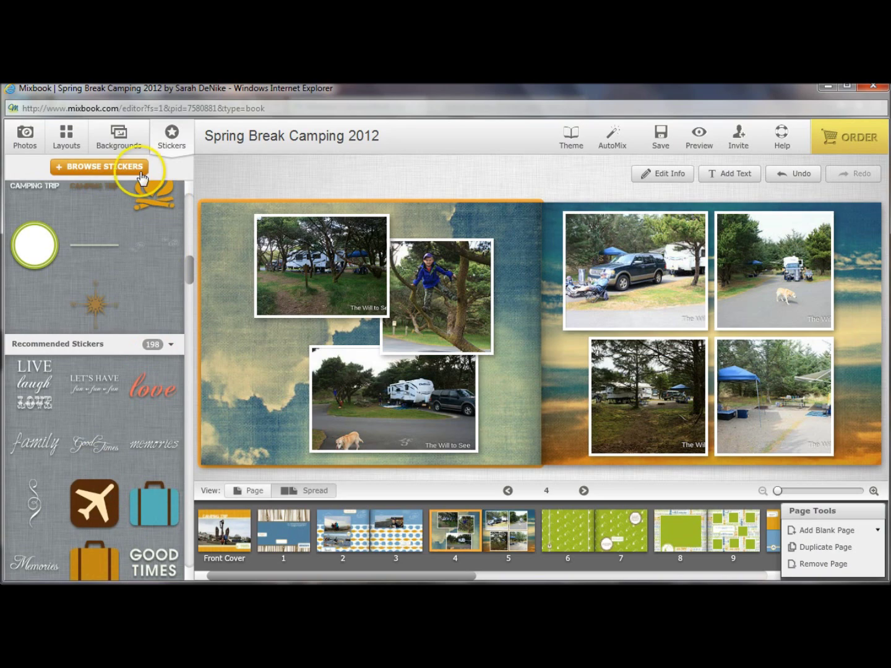
click(103, 168)
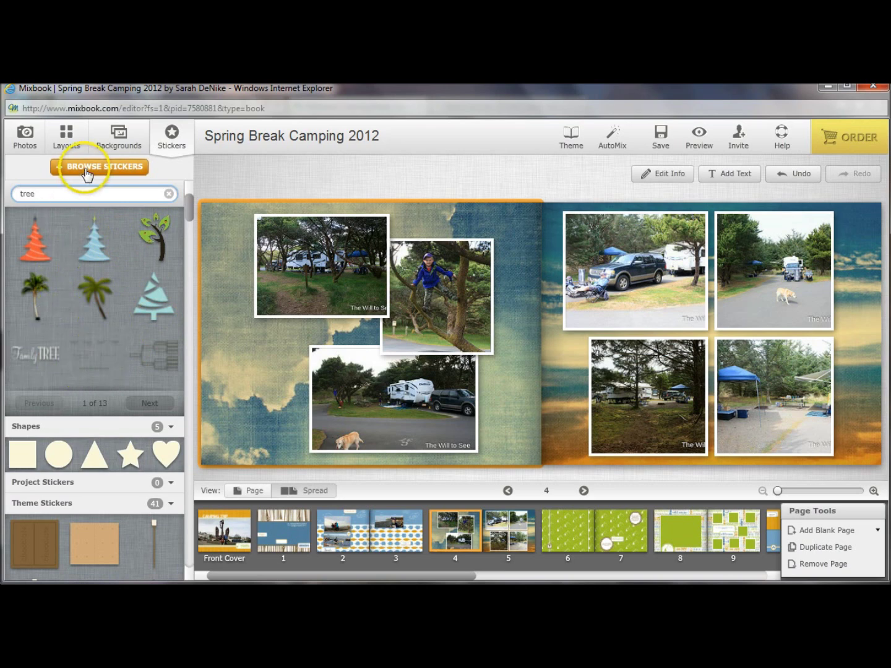
Add the round leafy tree sticker near page 4's outer edge and a yellow-green leaf sticker across the top of the spine.
click(137, 402)
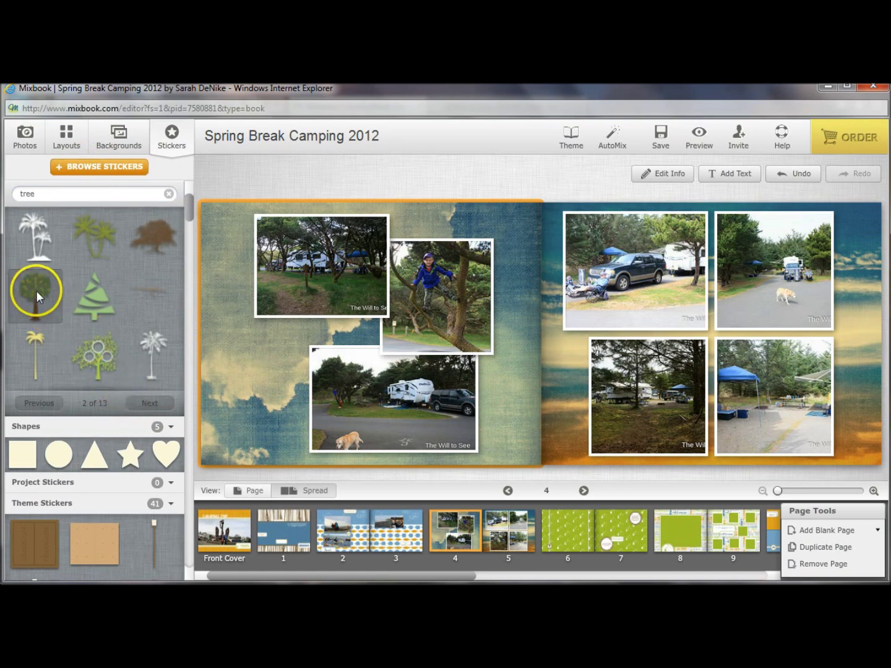
drag(36, 291, 244, 337)
click(146, 404)
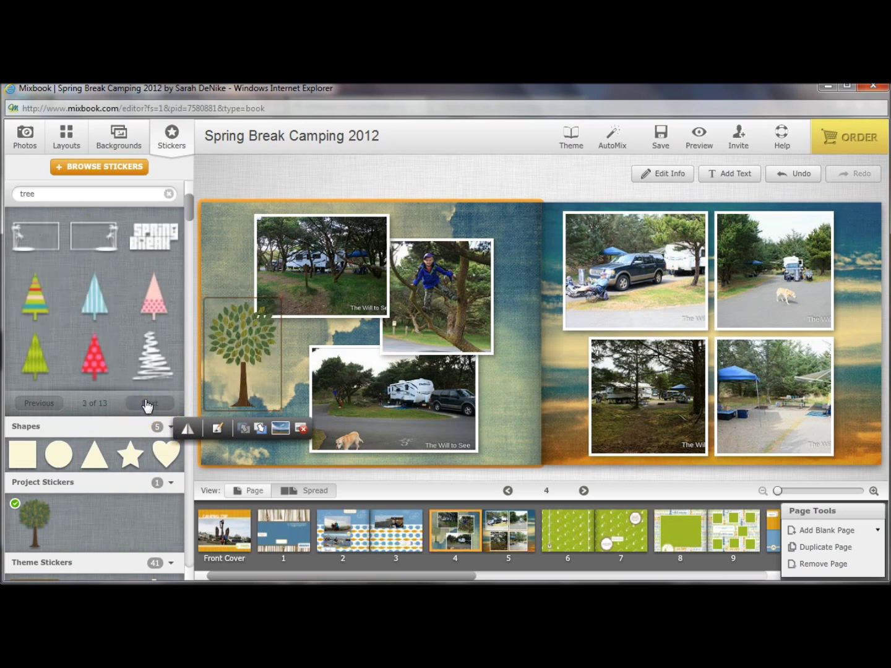
click(147, 403)
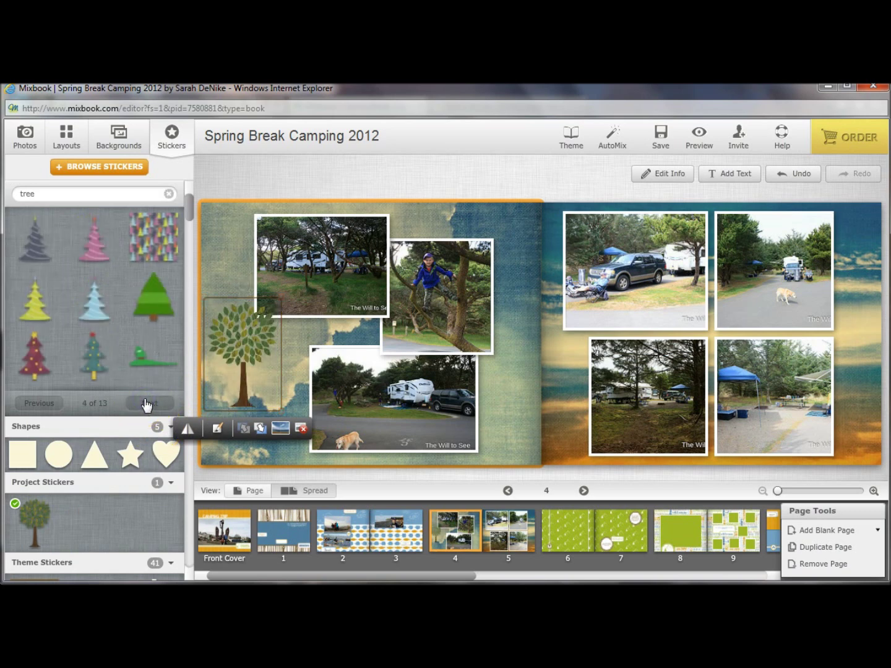
click(146, 403)
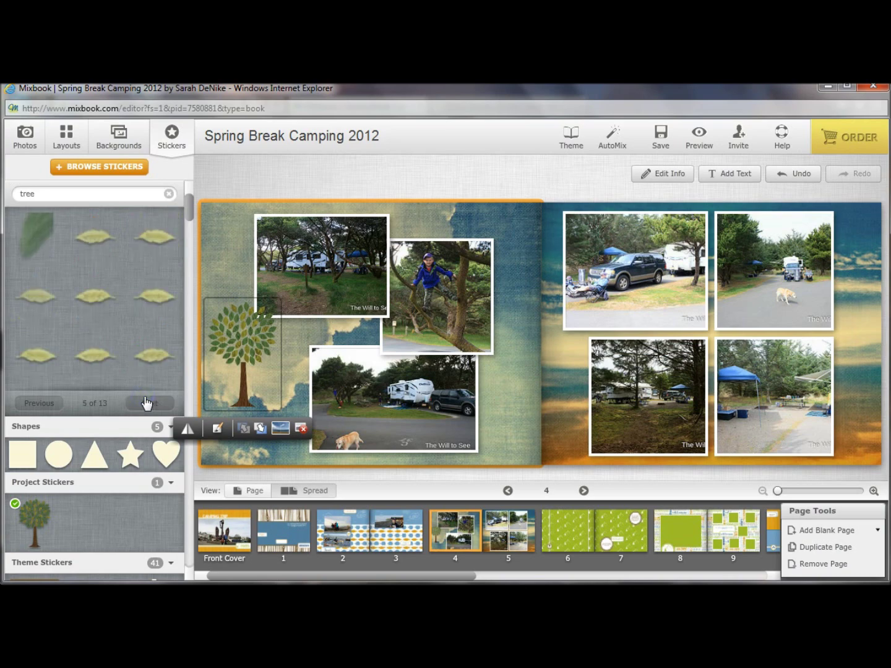
click(150, 239)
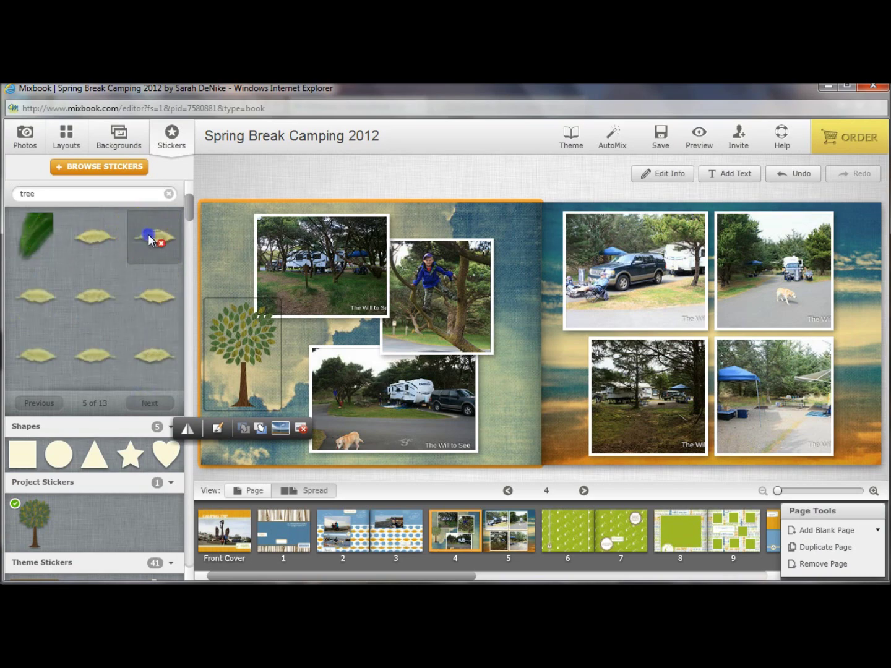
drag(486, 223, 485, 227)
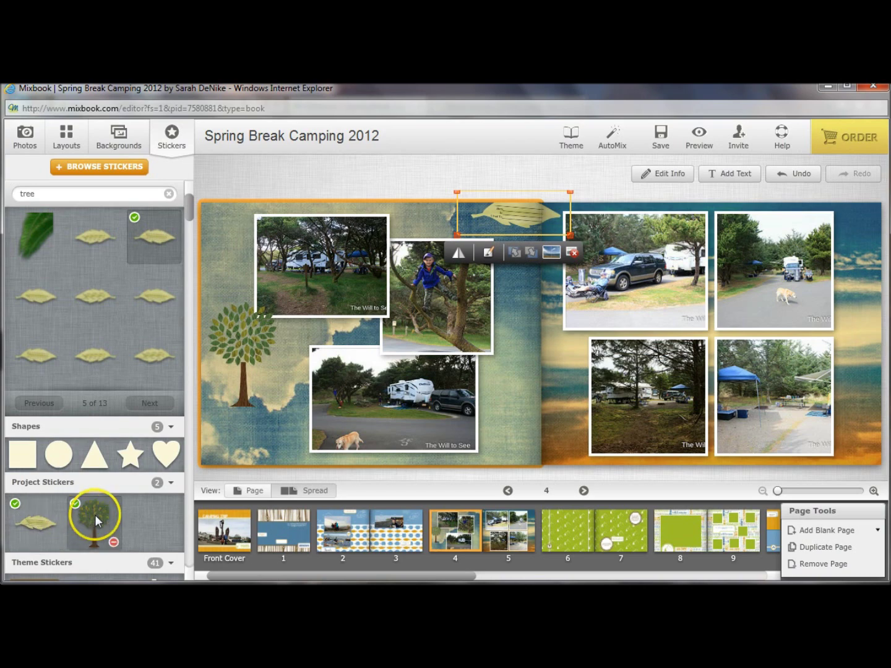
Move the tree sticker inward beside page 4's lower photo and the leaf sticker down the spine, level with the upper photos.
mouse_move(188, 211)
mouse_down()
mouse_move(189, 202)
mouse_move(193, 238)
mouse_move(191, 230)
mouse_up()
click(245, 328)
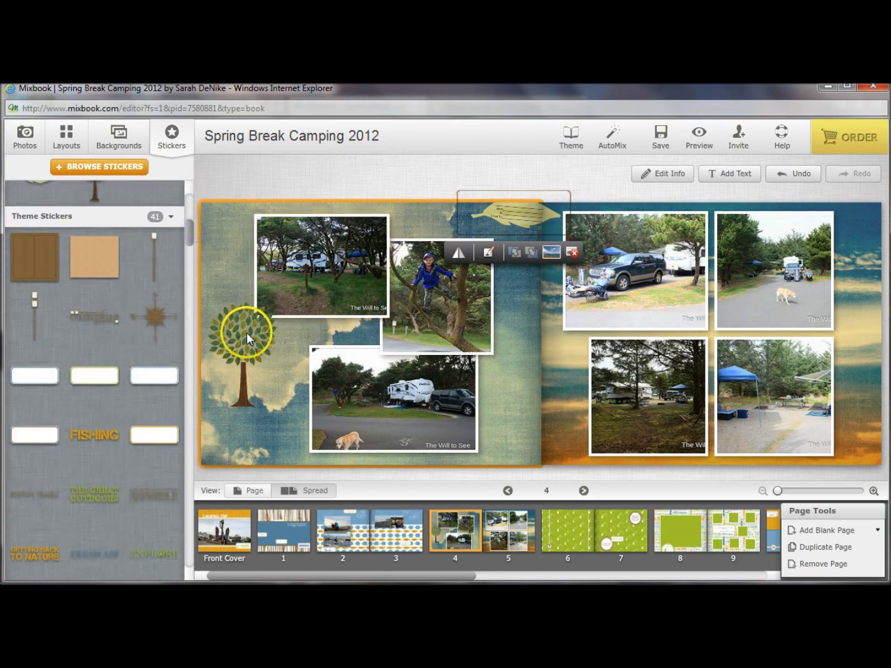
drag(226, 296, 267, 313)
drag(522, 224, 527, 278)
click(478, 289)
click(272, 355)
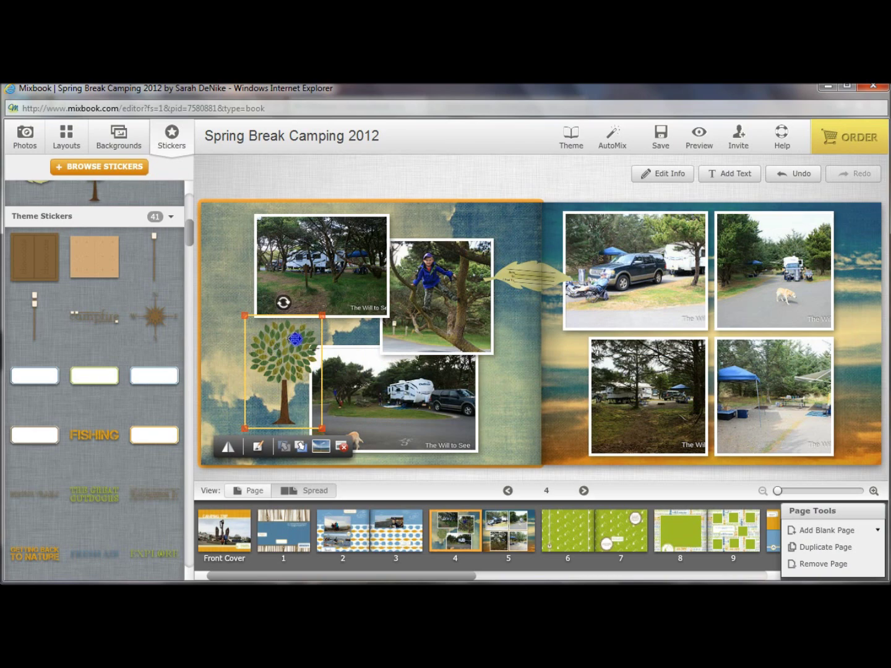
Add the orange campfire theme sticker to page 4's lower corner by the spine.
drag(194, 237, 189, 269)
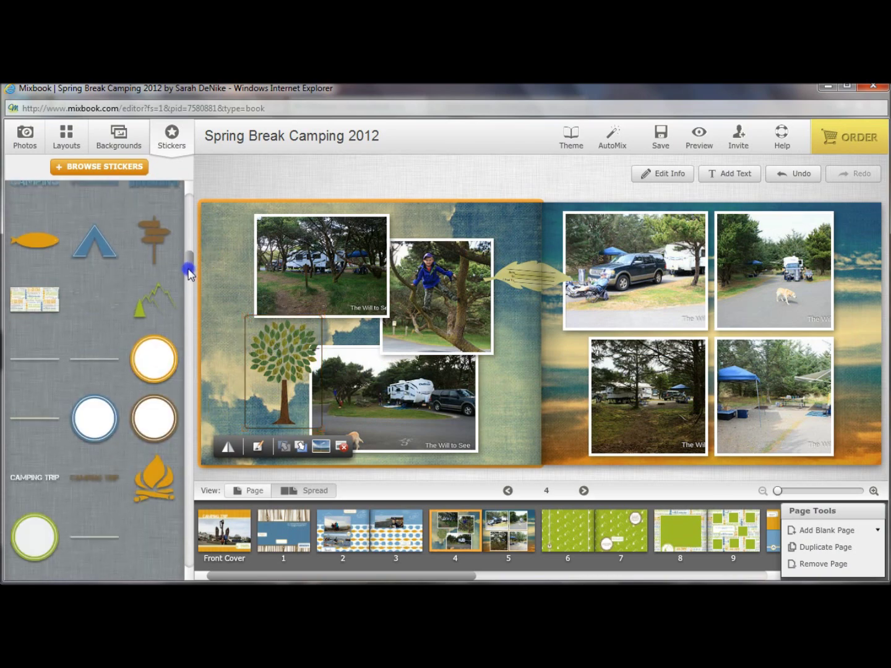
click(104, 244)
click(132, 490)
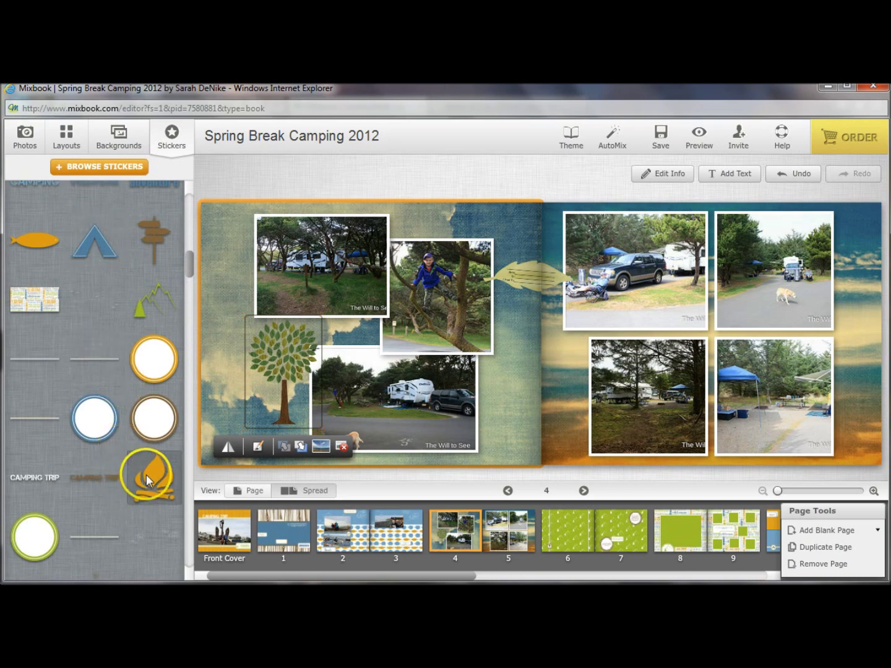
mouse_move(200, 451)
mouse_down()
mouse_move(462, 418)
mouse_move(567, 394)
mouse_move(527, 378)
mouse_move(487, 391)
mouse_up()
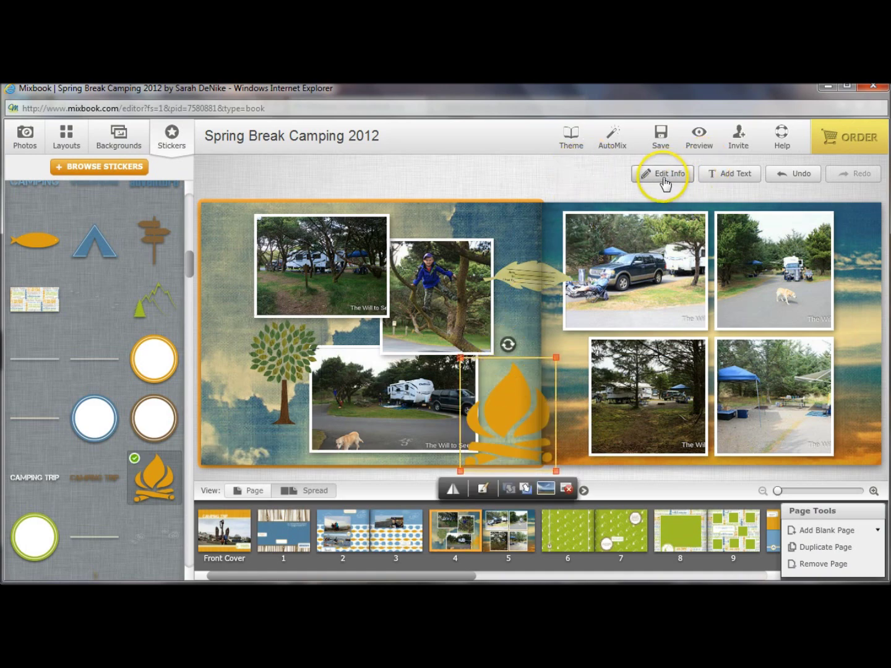
Add a text box to page 4 reading "Camping at" in the Chino ITC Std font at size 20.
click(735, 177)
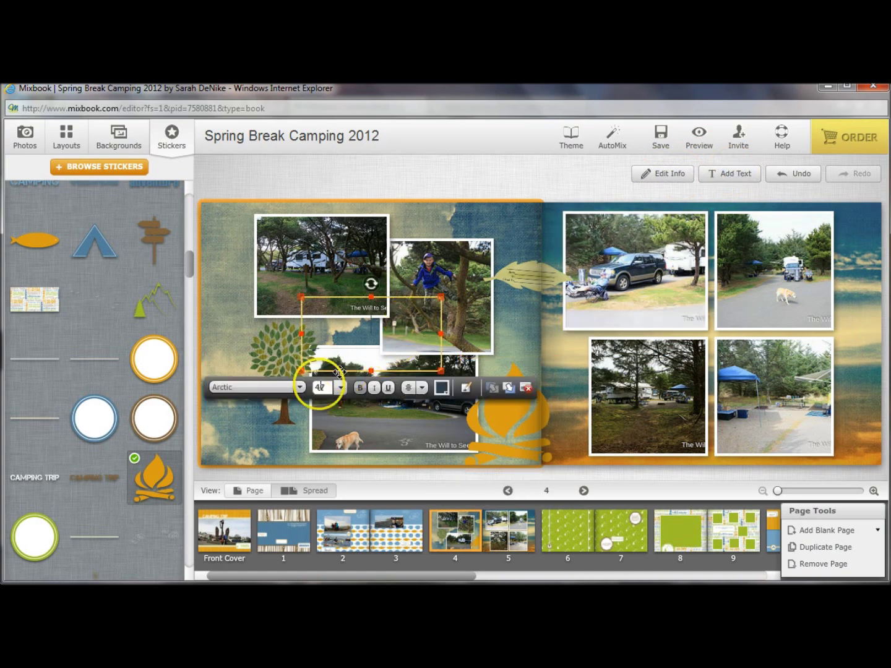
click(300, 387)
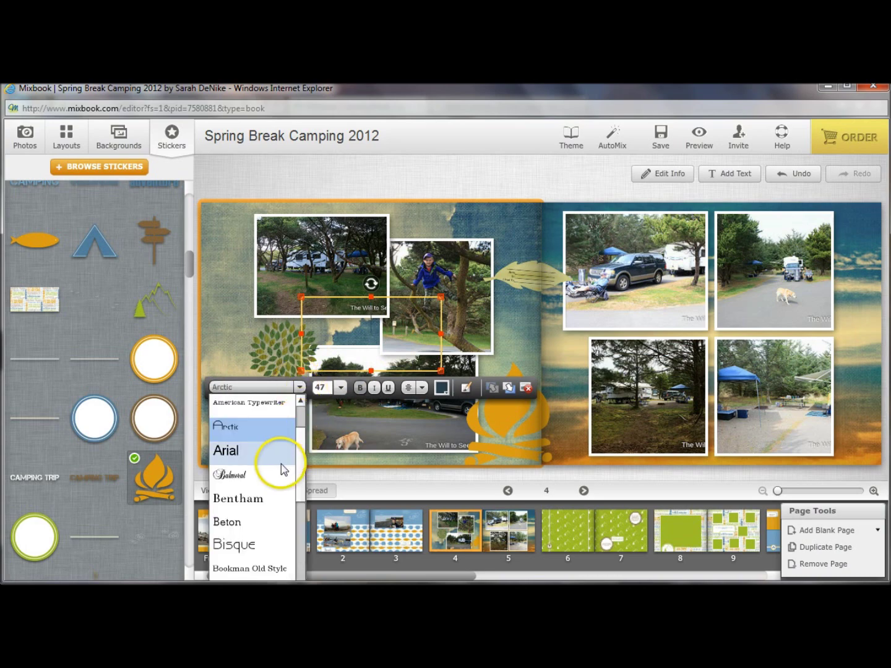
drag(300, 466, 306, 526)
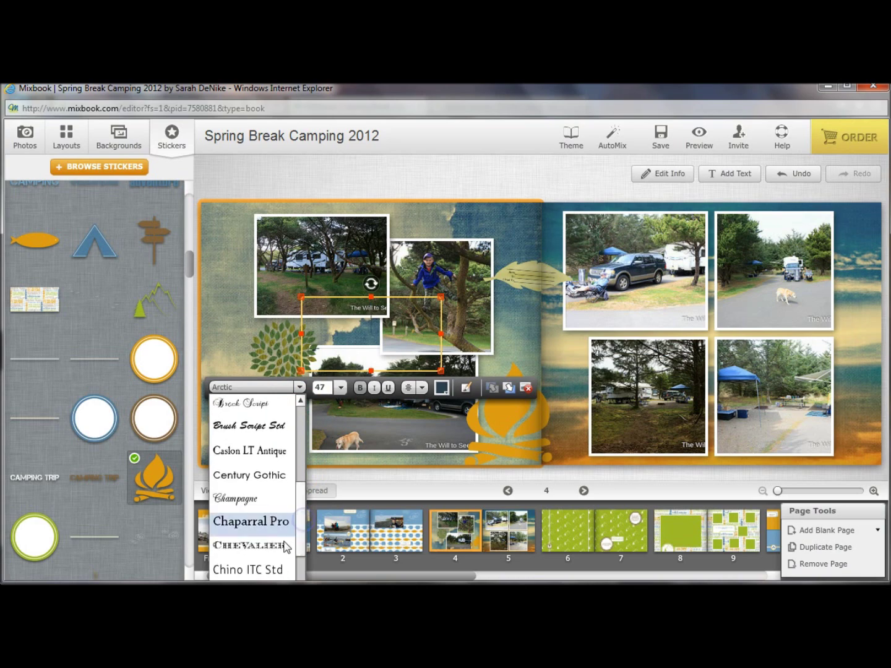
click(252, 571)
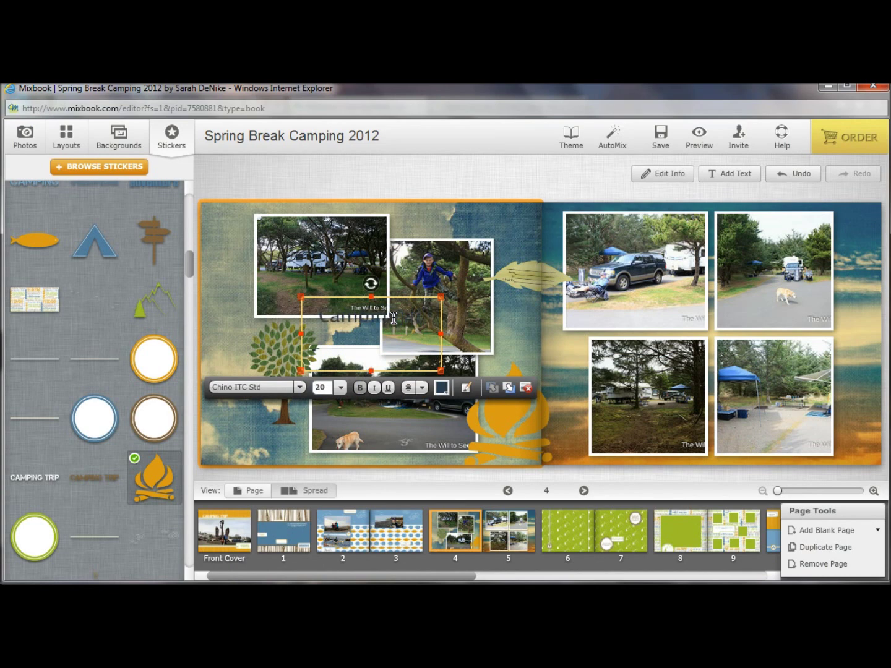
drag(393, 318, 248, 303)
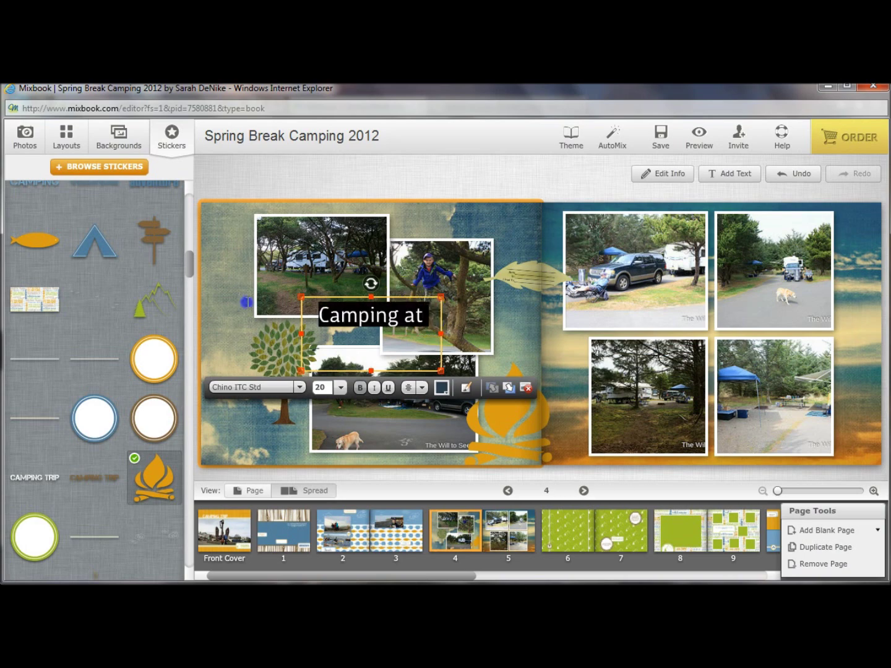
click(319, 387)
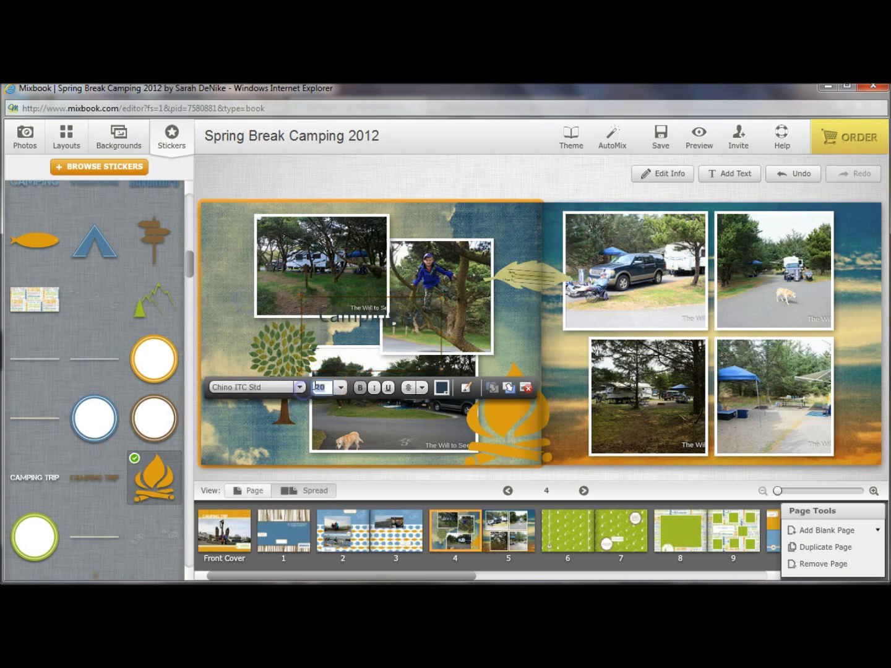
text(20)
key(Return)
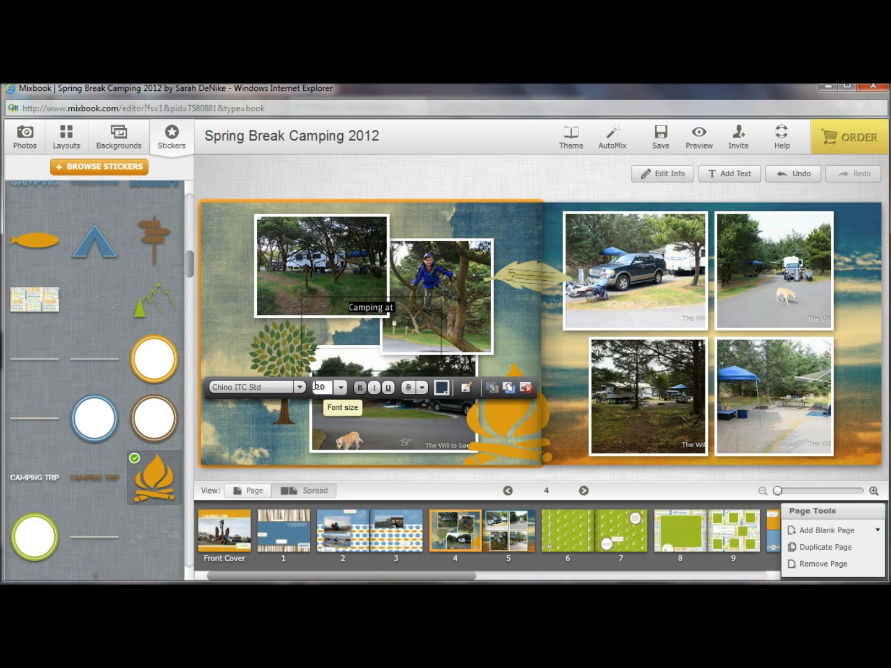
Complete the caption as "Camping at Nehalam Bay" and move it below the tree sticker.
drag(428, 338, 408, 308)
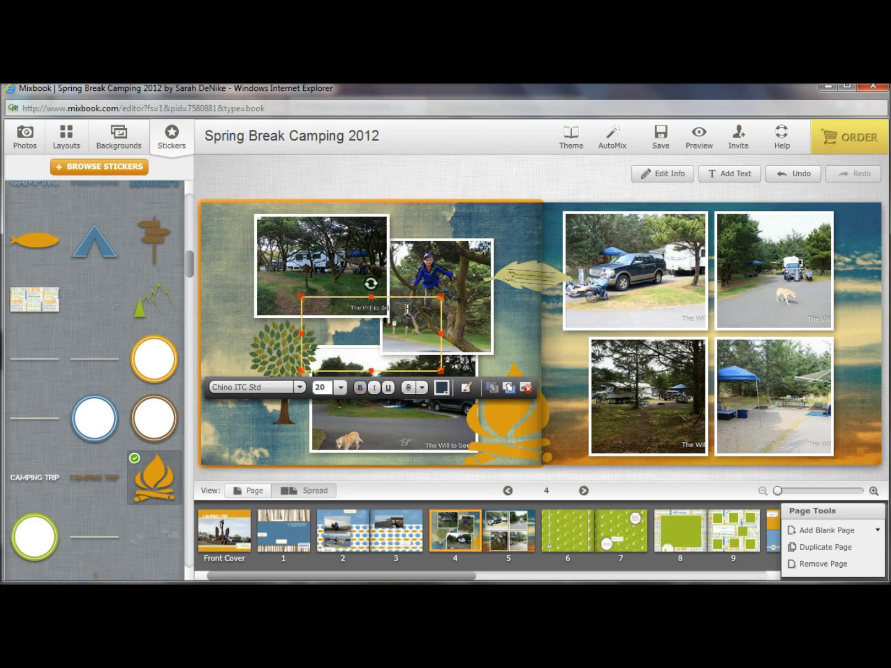
drag(403, 308, 276, 411)
click(292, 418)
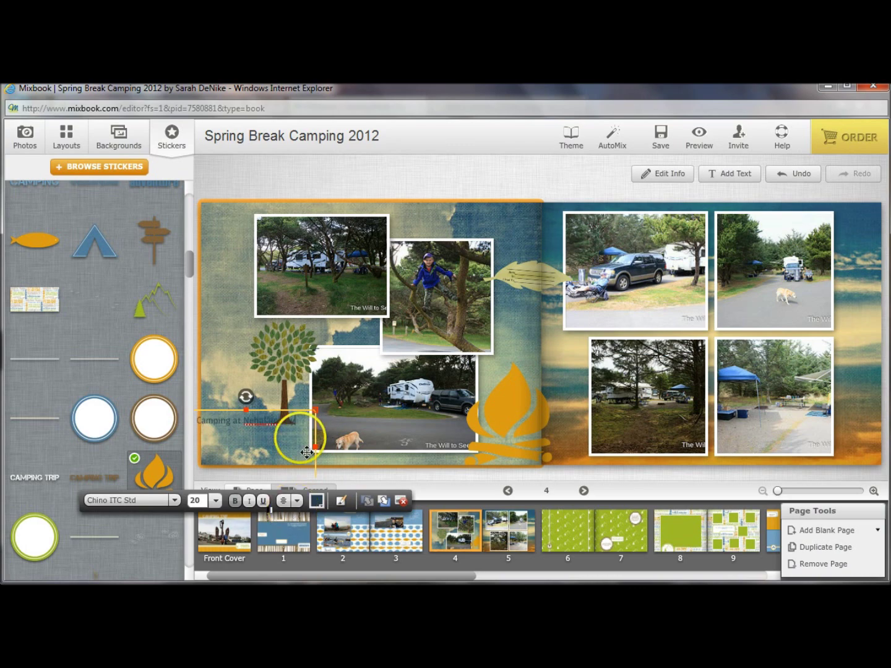
drag(274, 412, 294, 427)
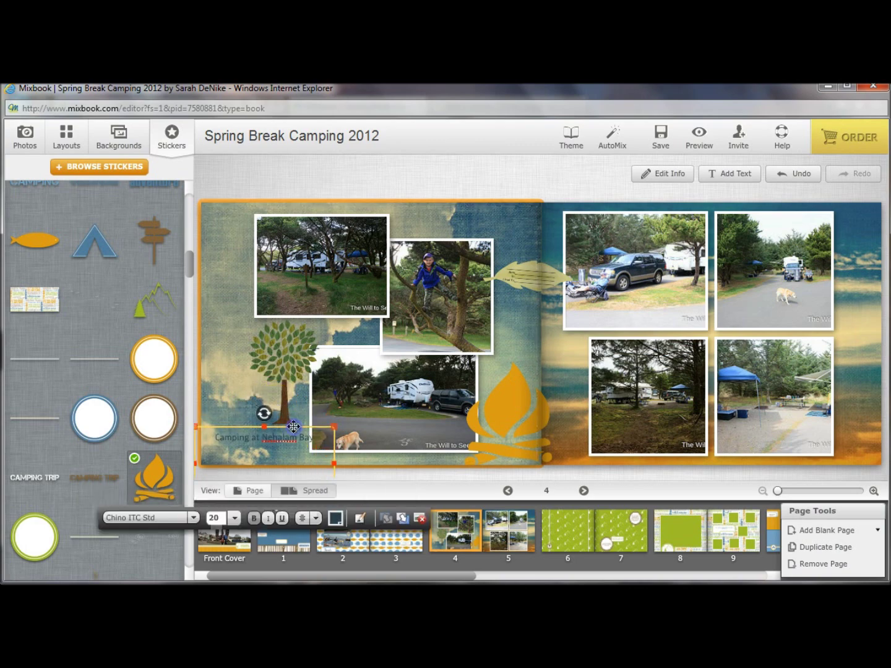
Color the "Camping at Nehalam Bay" caption black and move it above the photo of the boy in the tree.
click(336, 518)
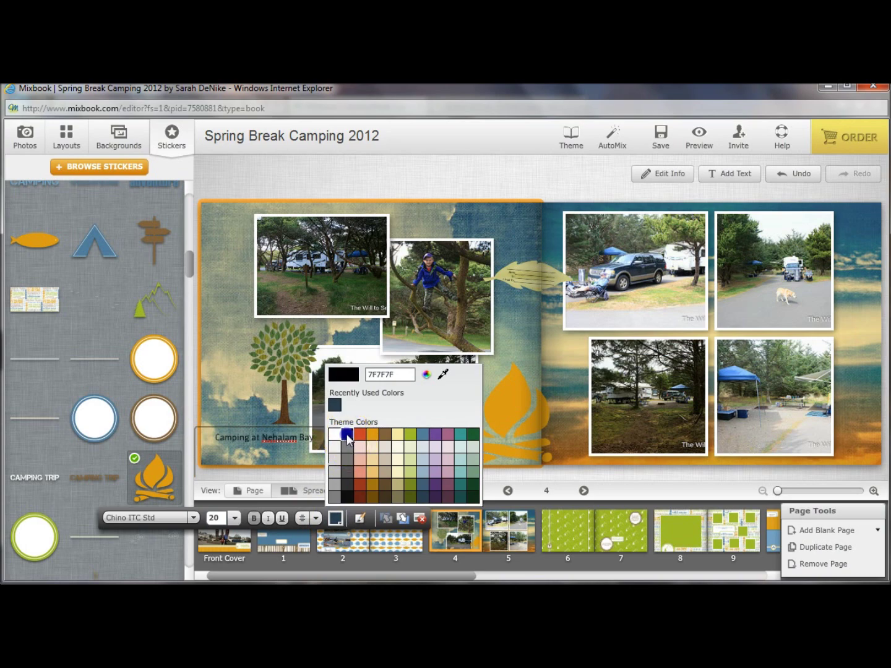
click(347, 484)
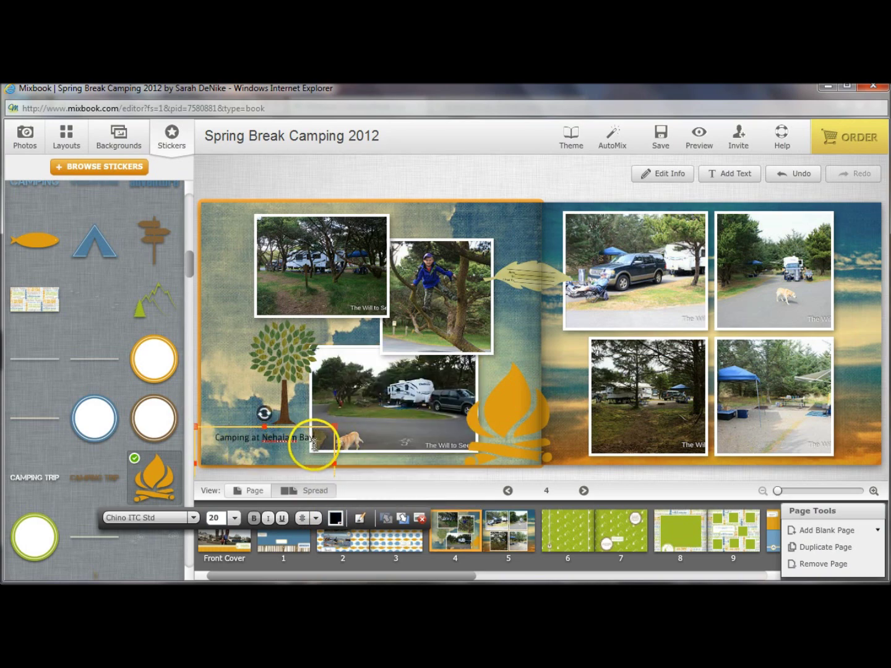
click(297, 432)
double_click(298, 433)
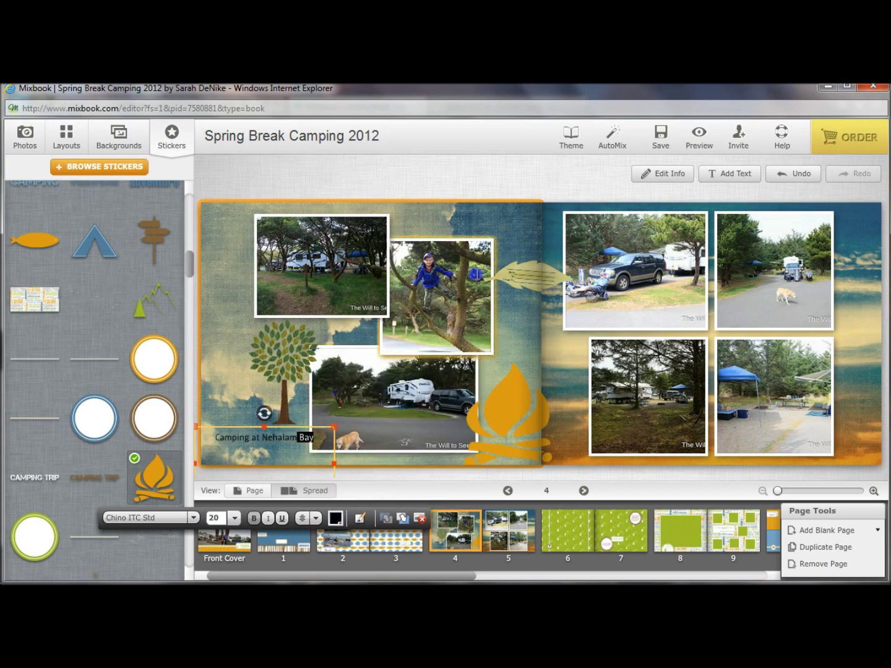
double_click(270, 436)
drag(275, 427, 468, 216)
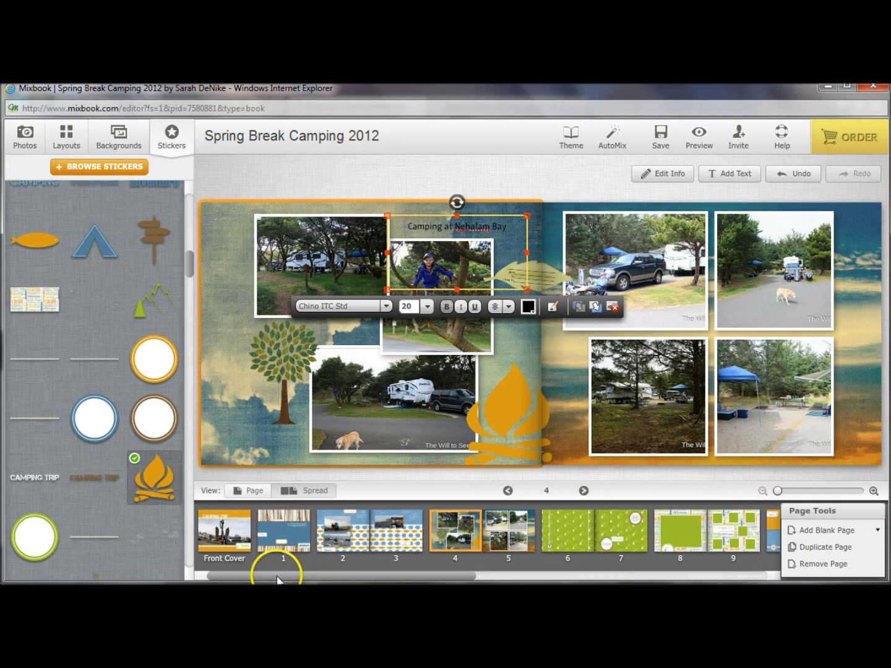
Move the camping spread on pages 4 and 5 ahead of the beach spread on pages 2 and 3.
mouse_move(464, 545)
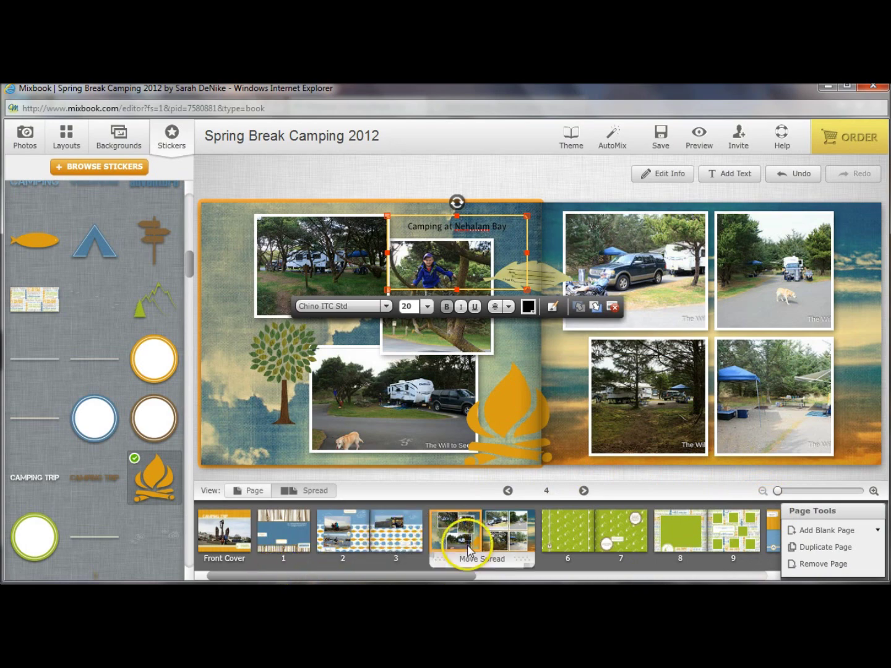
drag(485, 565, 485, 565)
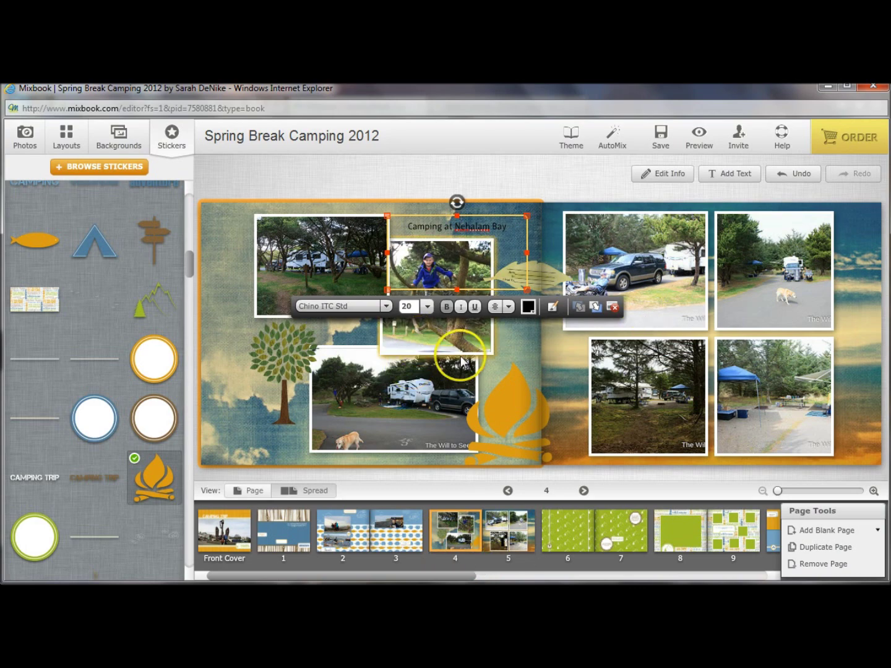
drag(459, 561, 463, 565)
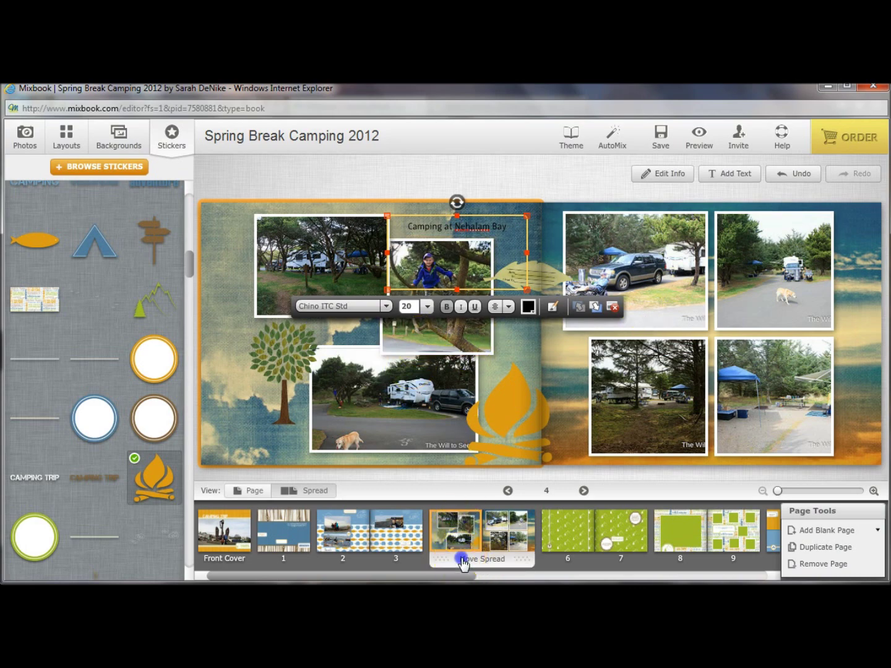
mouse_move(467, 565)
mouse_down()
mouse_move(436, 552)
mouse_move(344, 557)
mouse_up()
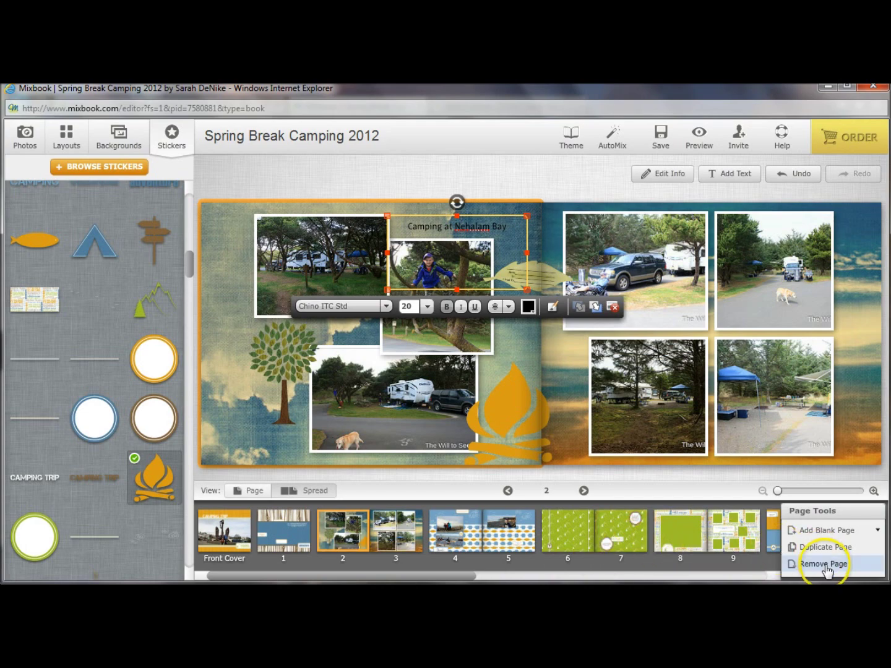
Remove the green mountain-patterned pages 6 and 7 from the book.
click(557, 540)
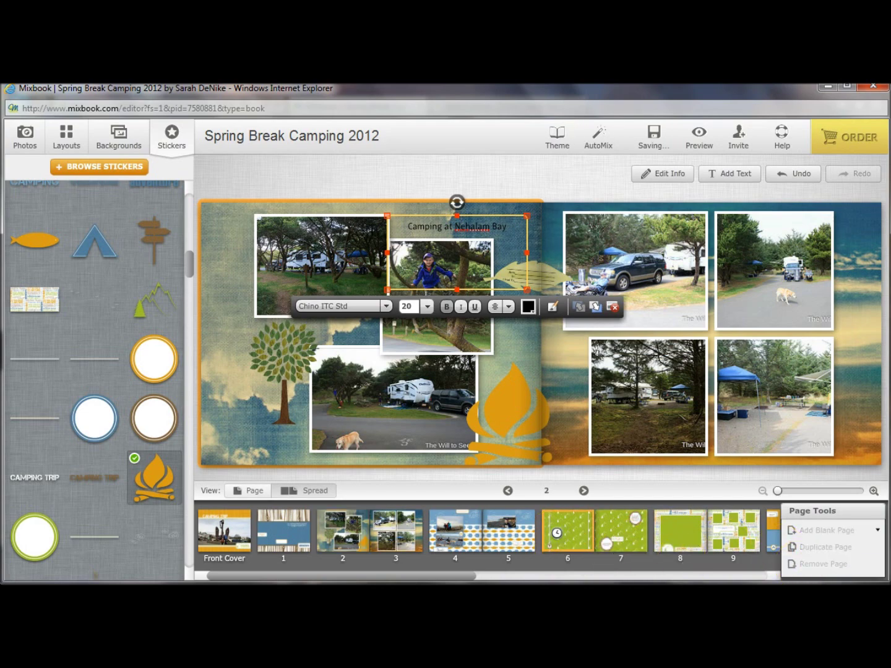
click(805, 532)
click(812, 565)
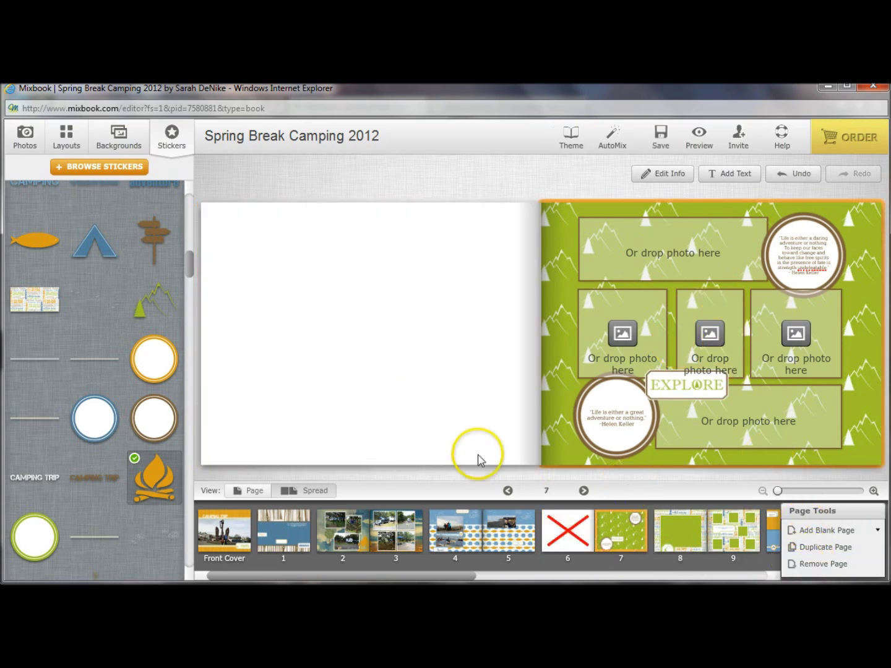
click(617, 530)
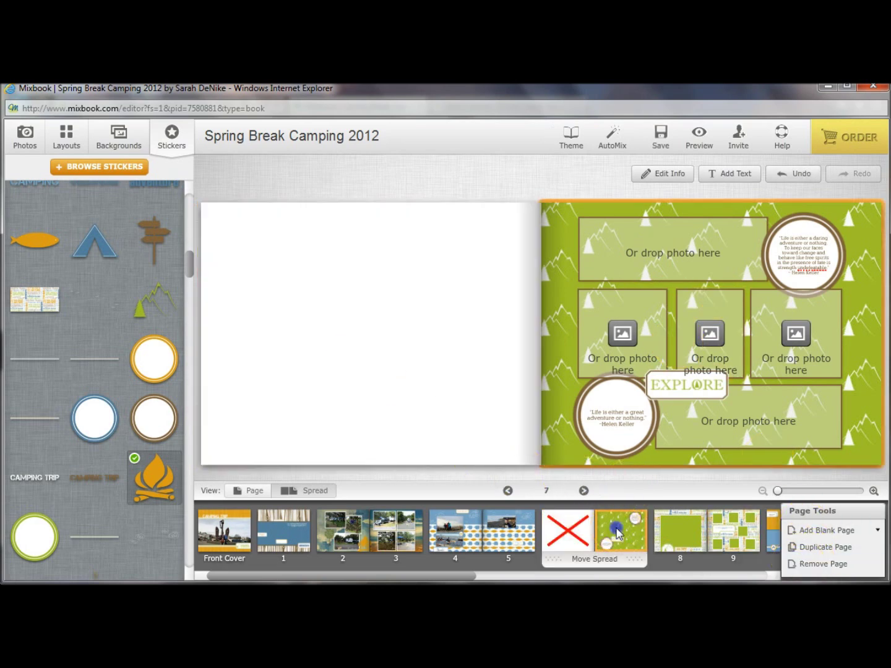
click(826, 566)
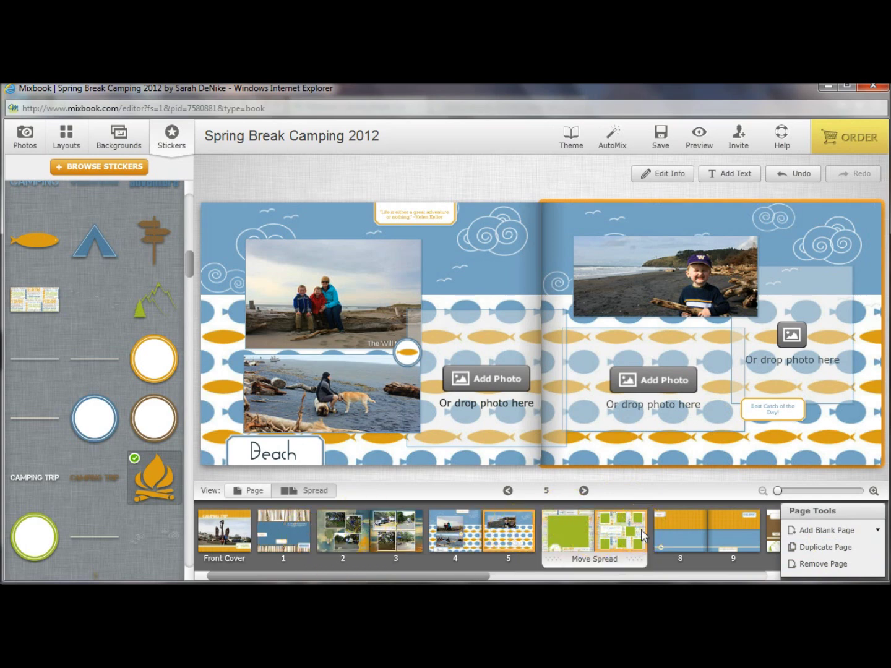
Return to the camping spread on pages 2 and 3.
drag(643, 535, 484, 275)
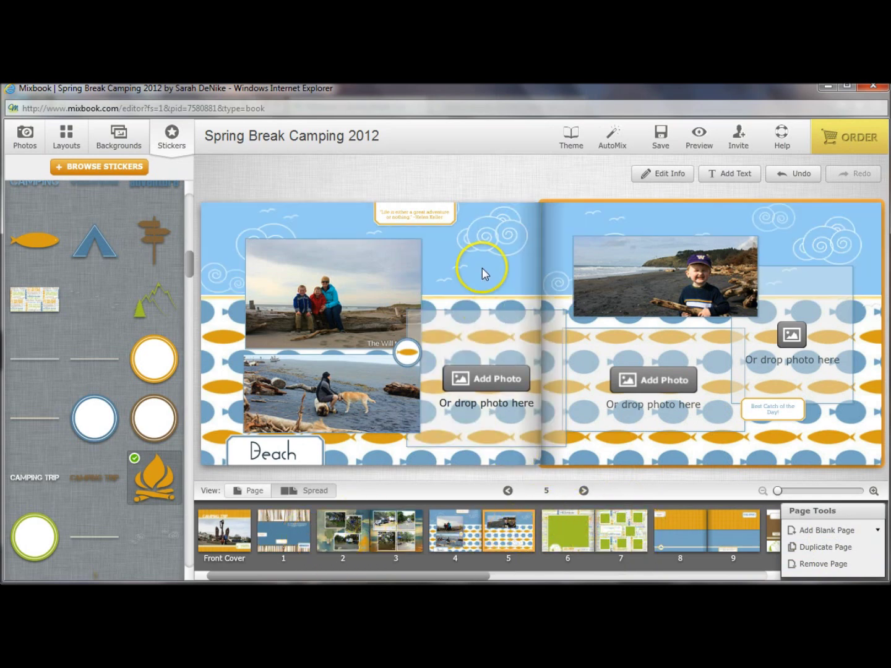
drag(481, 266, 490, 546)
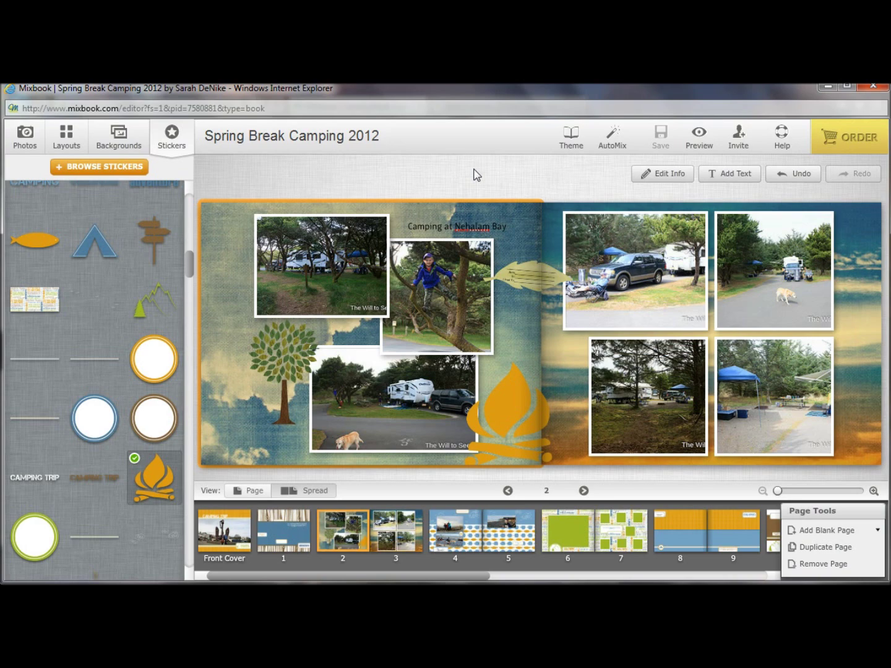
click(383, 549)
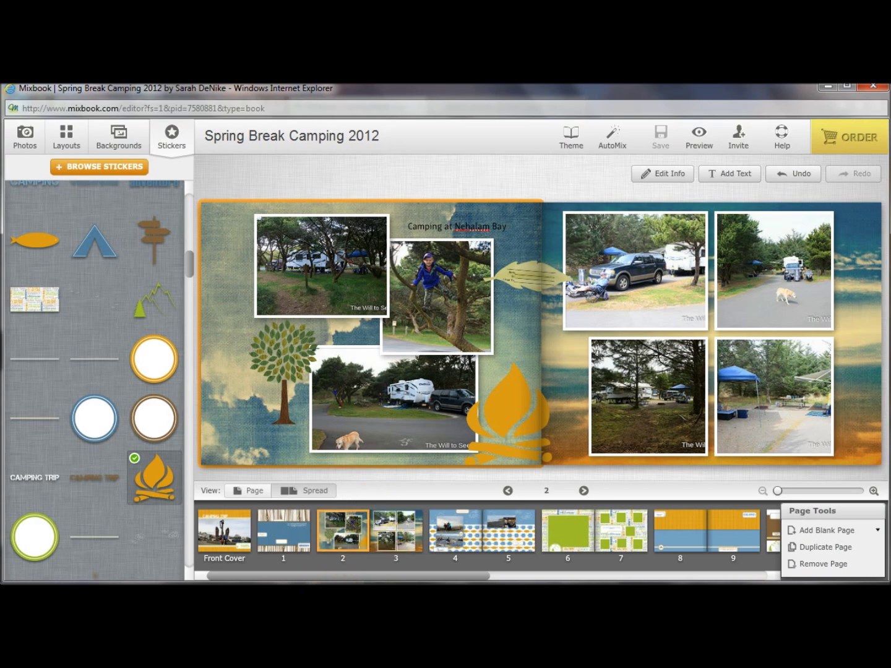